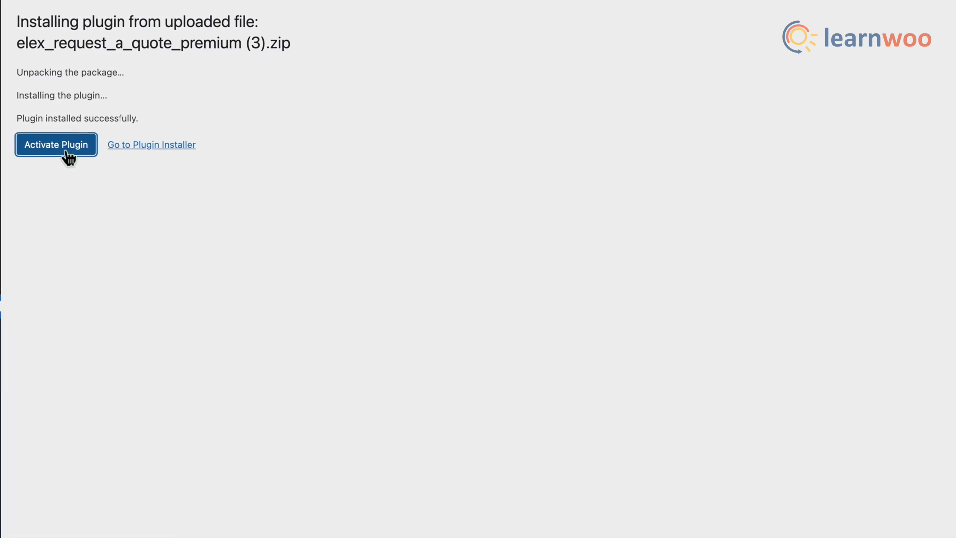
Activate the uploaded ELEX Request a Quote plugin, open its general settings and dismiss the licence notice.
left_click(65, 154)
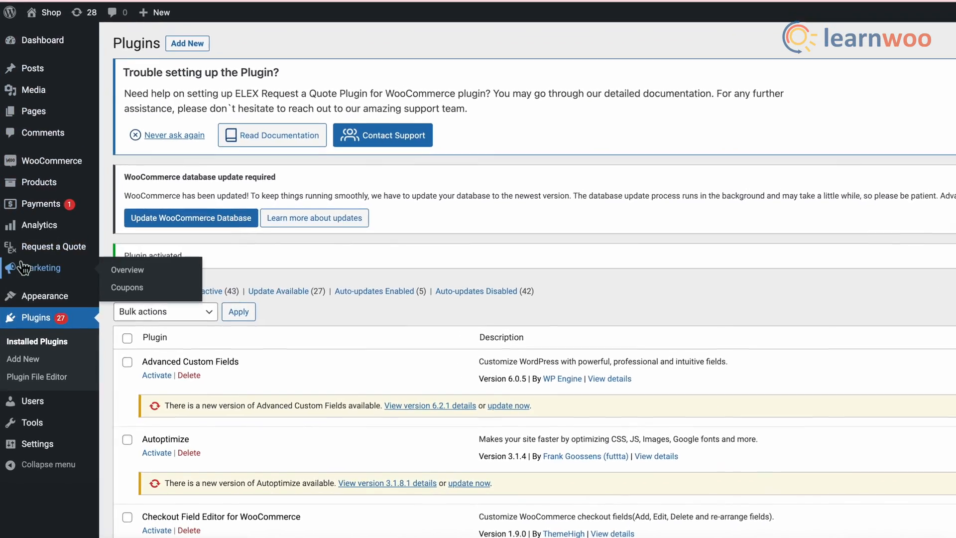
mouse_move(37, 252)
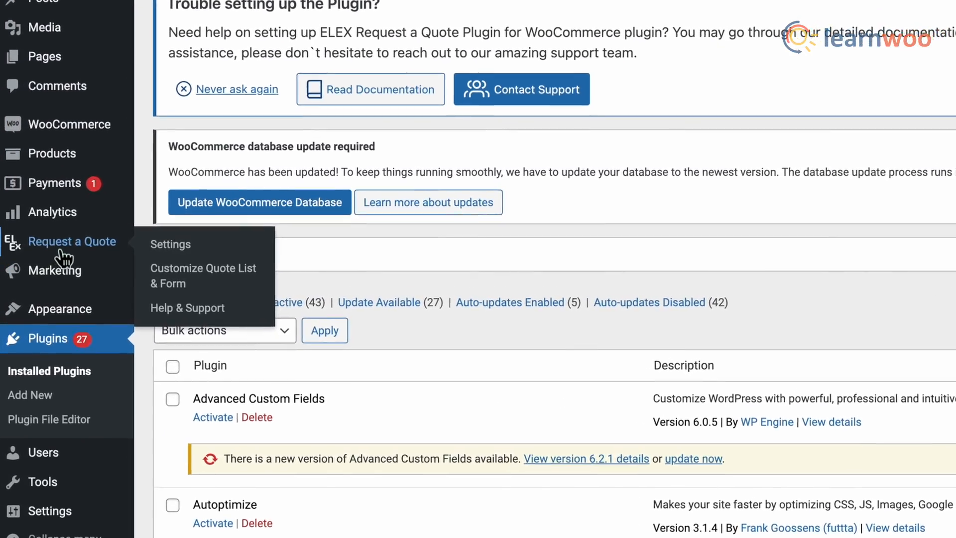
left_click(63, 255)
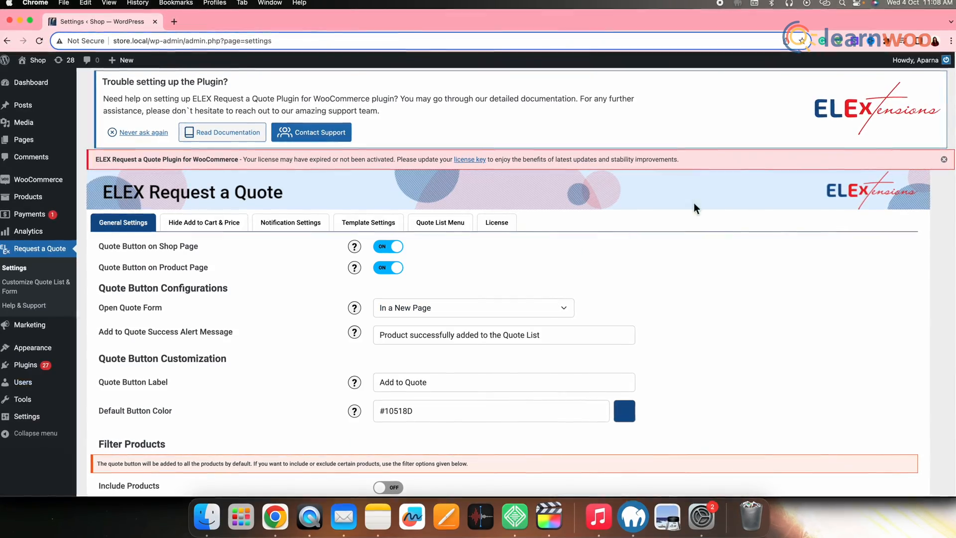
left_click(943, 159)
scroll(749, 325, "down", 2)
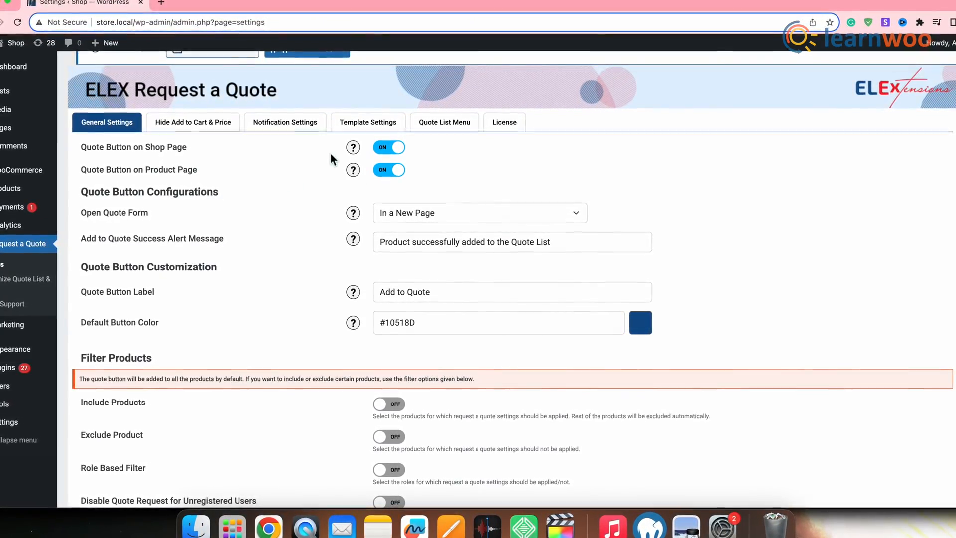
Read the help for the shop and product page quote buttons, and toggle the shop page button off and back on.
mouse_move(354, 151)
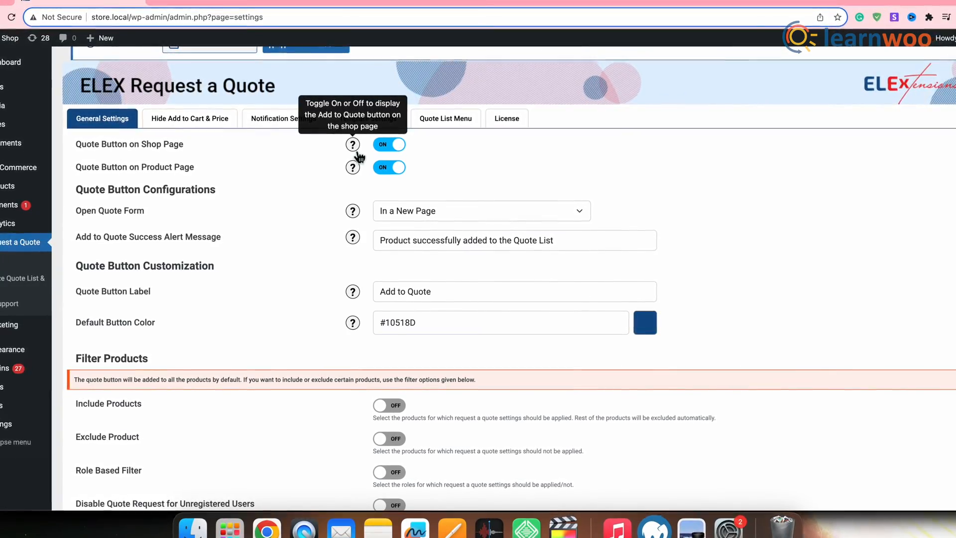
mouse_move(355, 167)
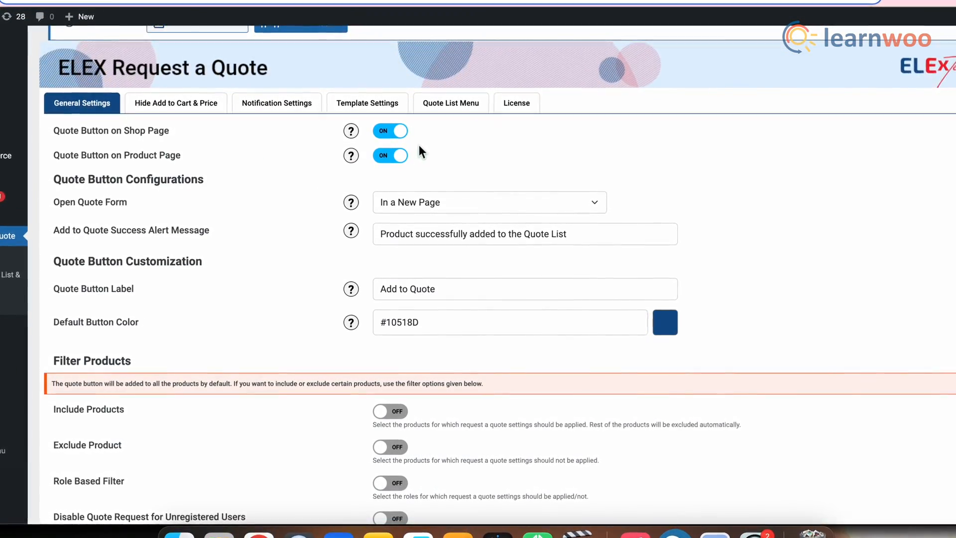
left_click(405, 134)
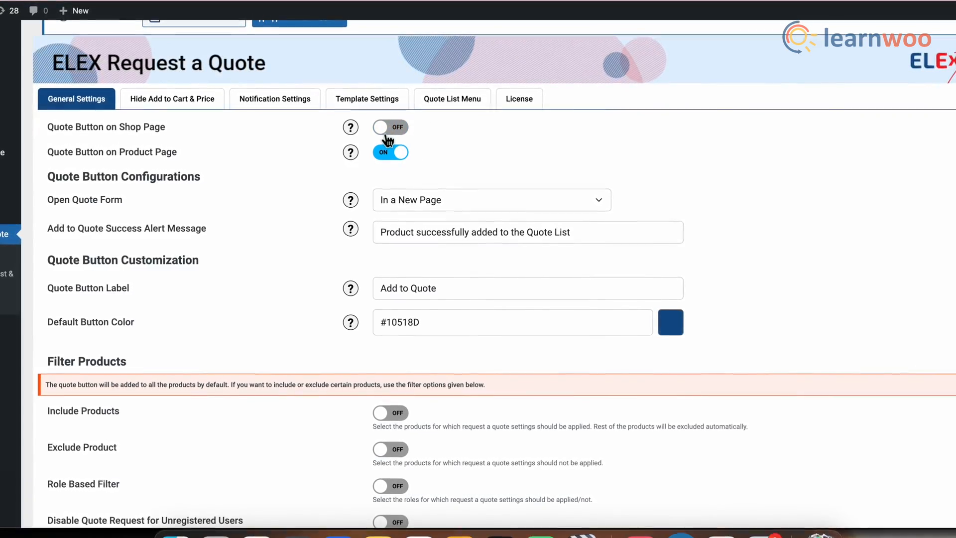
left_click(398, 130)
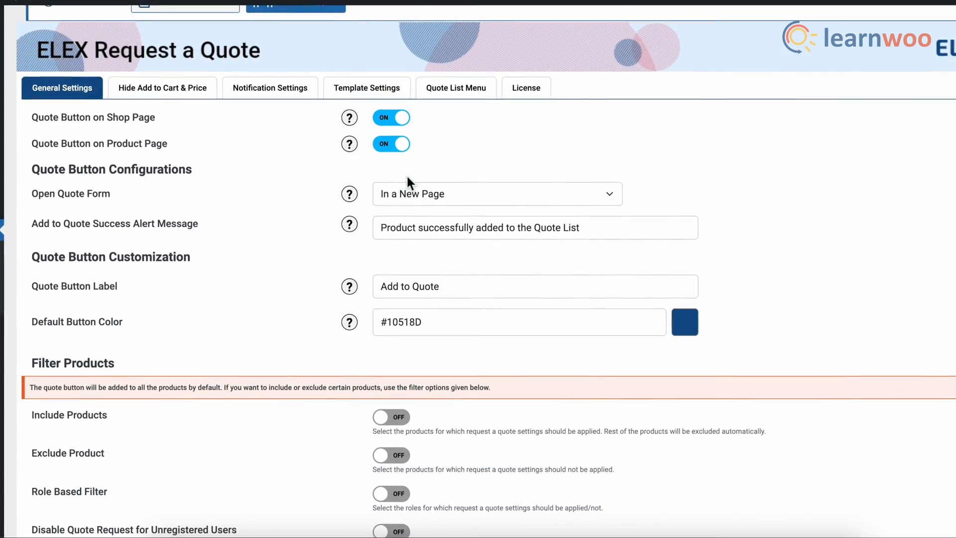
Check the Add to Quote button on the storefront's shop page and on the Earphone product page.
scroll(139, 383, "down", 5)
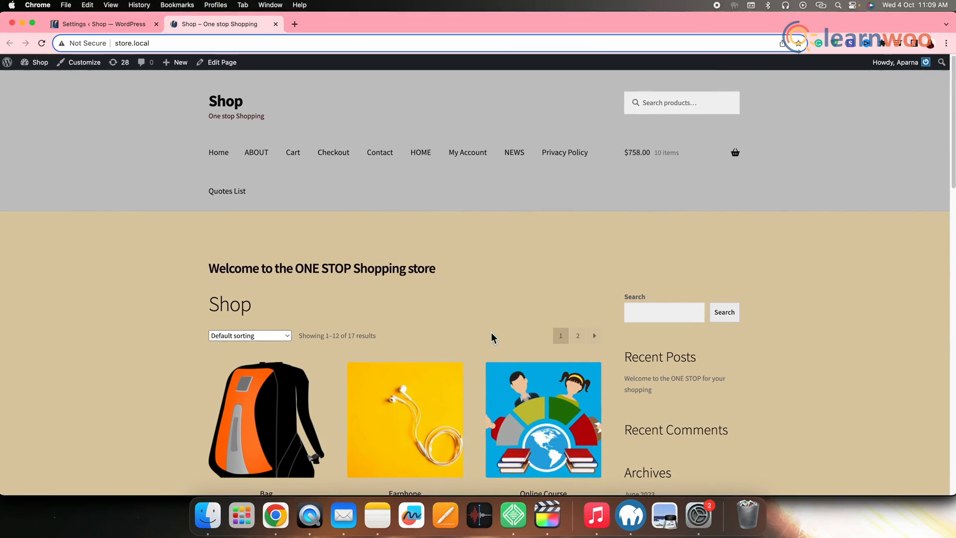
scroll(491, 333, "down", 2)
scroll(491, 333, "down", 5)
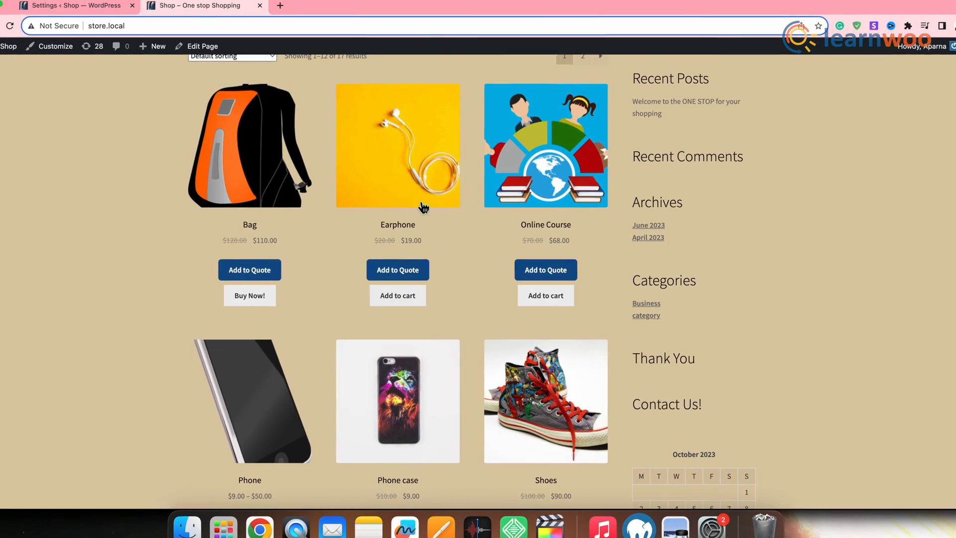
left_click(438, 245)
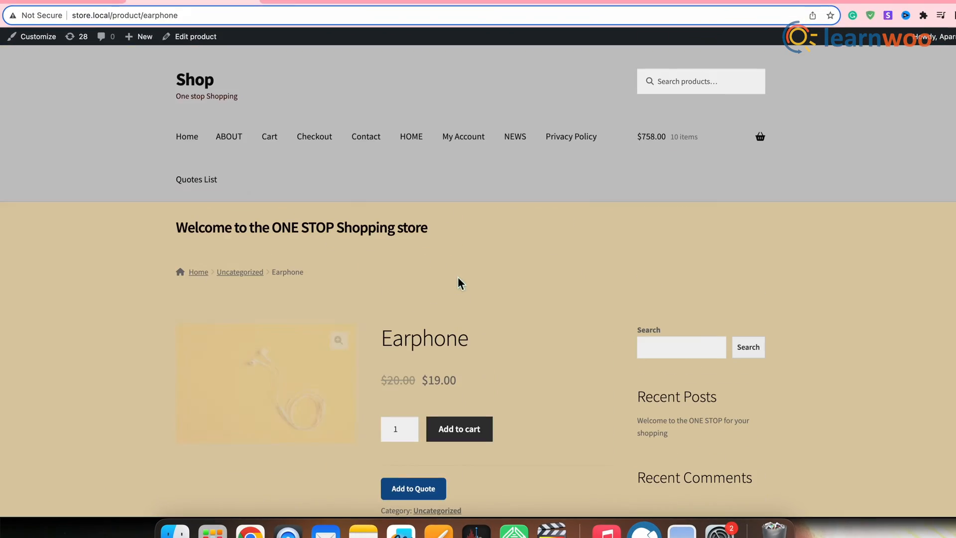
scroll(487, 288, "down", 4)
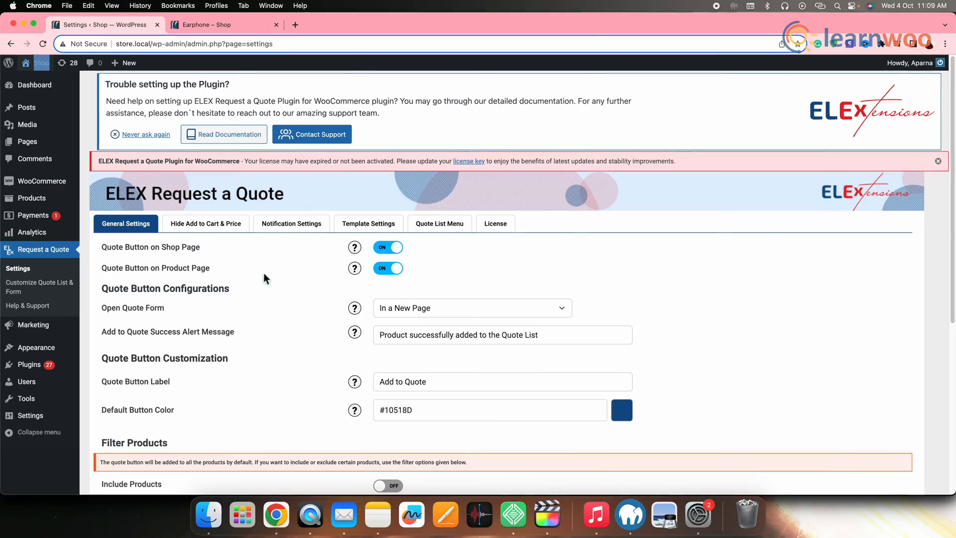
Turn off the quote button on product pages, save the general settings and check the storefront's shop page.
left_click(397, 269)
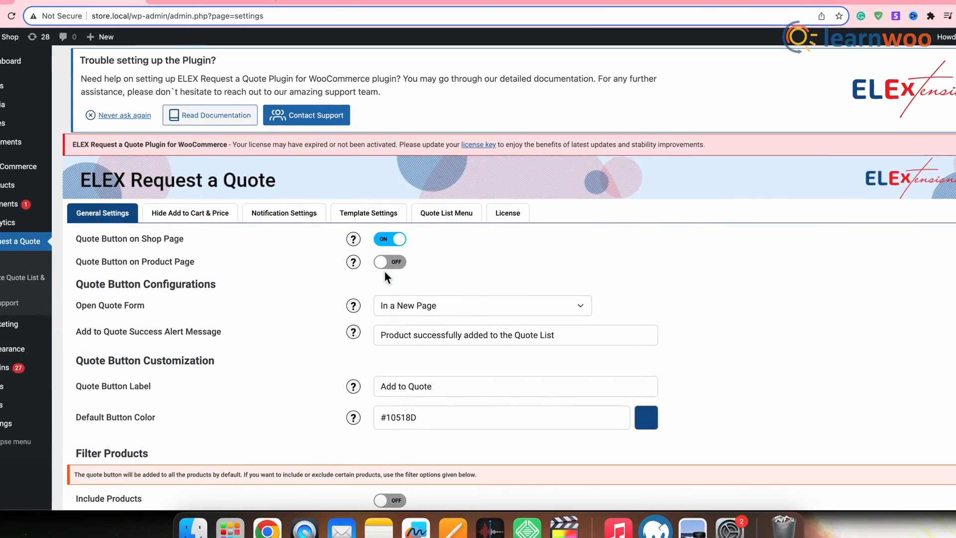
scroll(168, 435, "down", 10)
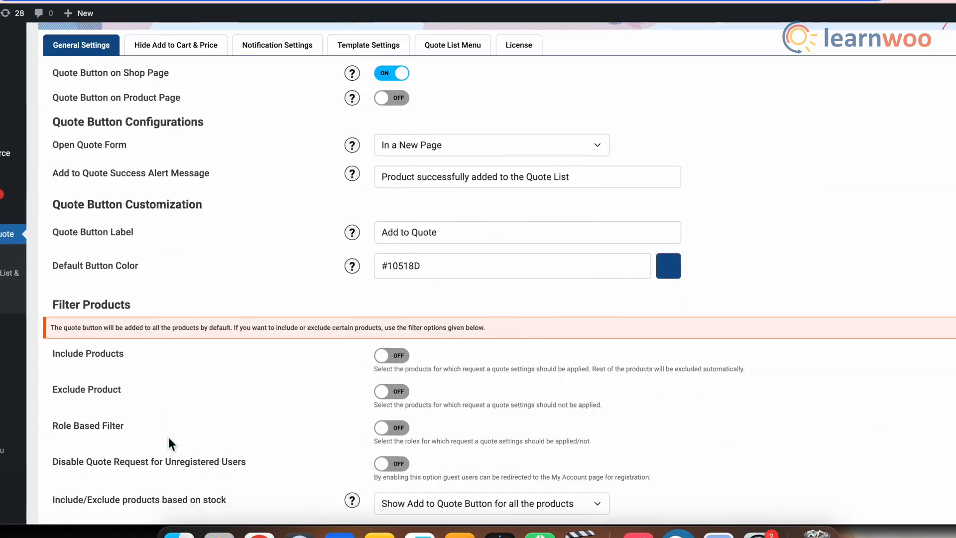
left_click(93, 479)
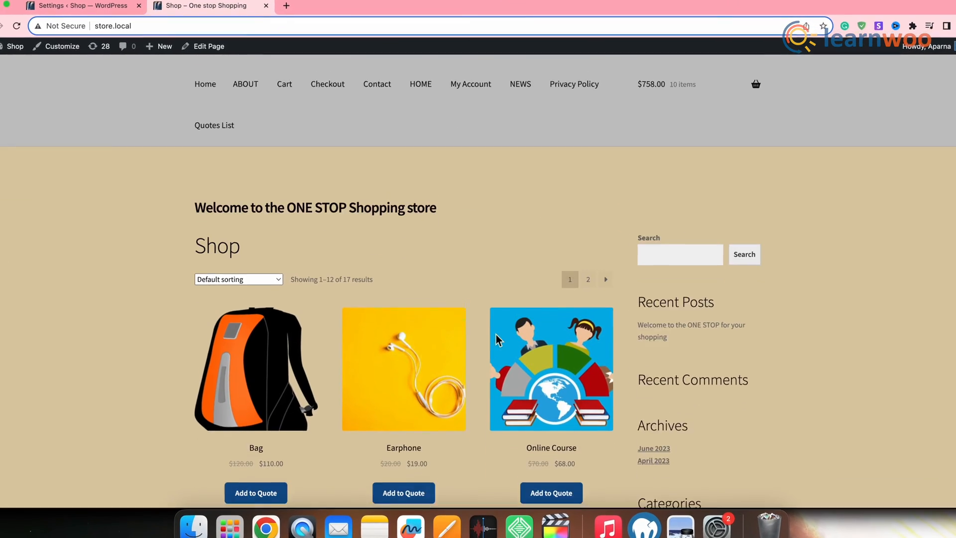
scroll(496, 334, "down", 5)
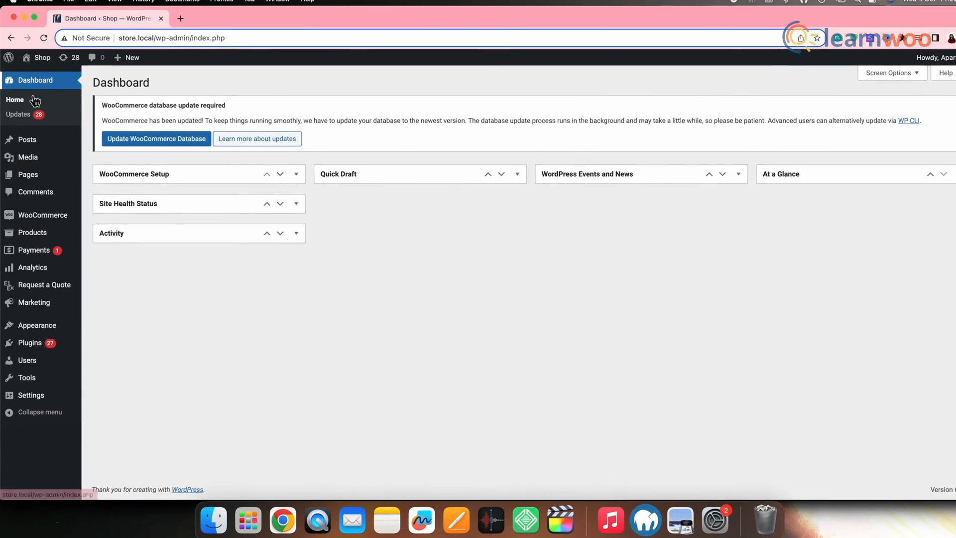
Open the plugin's Customize Quote List & Form settings and choose Quotes List as the quote list page.
mouse_move(36, 289)
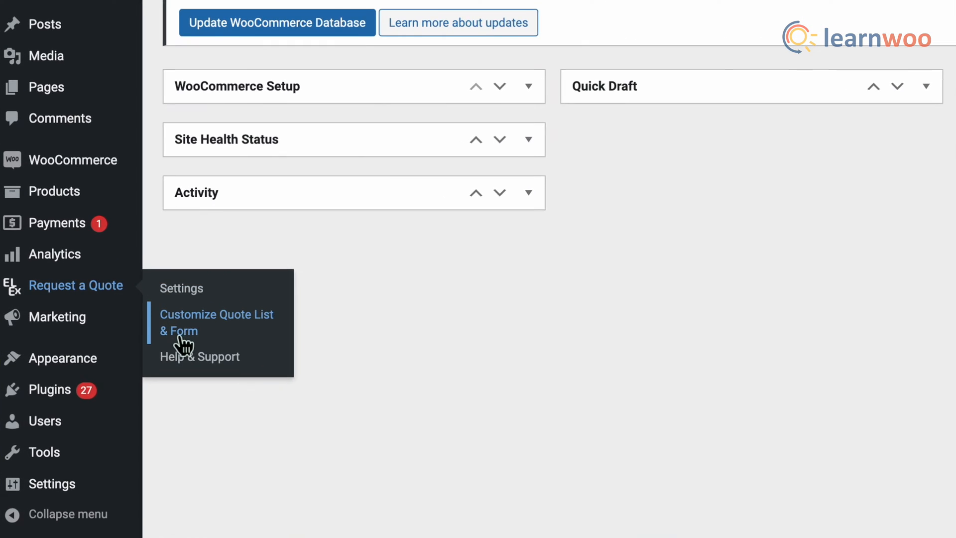
left_click(174, 333)
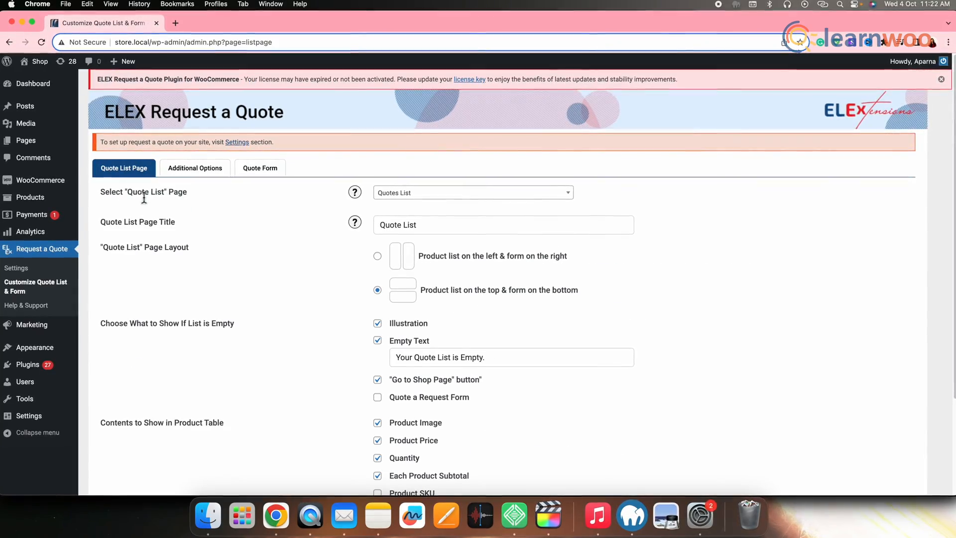
left_click(418, 195)
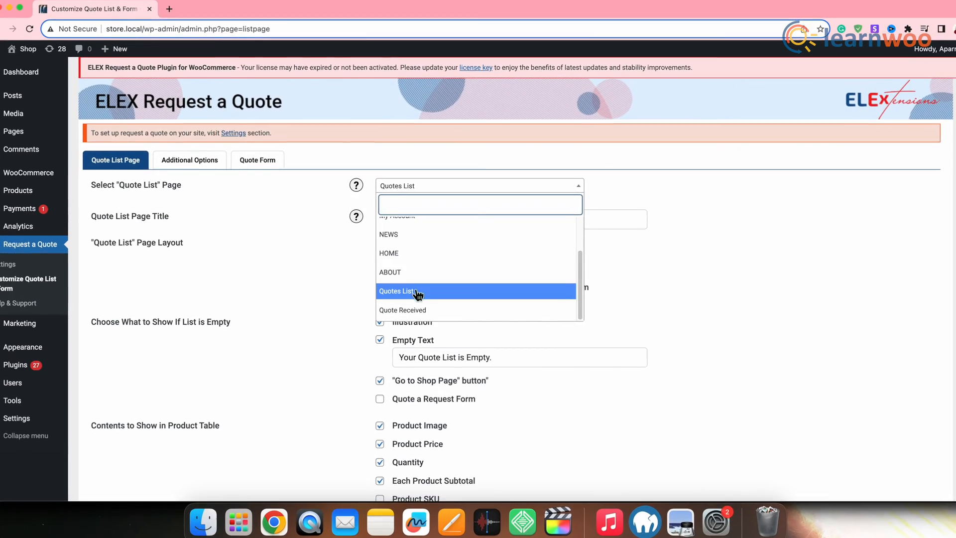
scroll(416, 300, "down", 1)
scroll(416, 272, "up", 1)
scroll(420, 261, "up", 3)
scroll(423, 258, "down", 2)
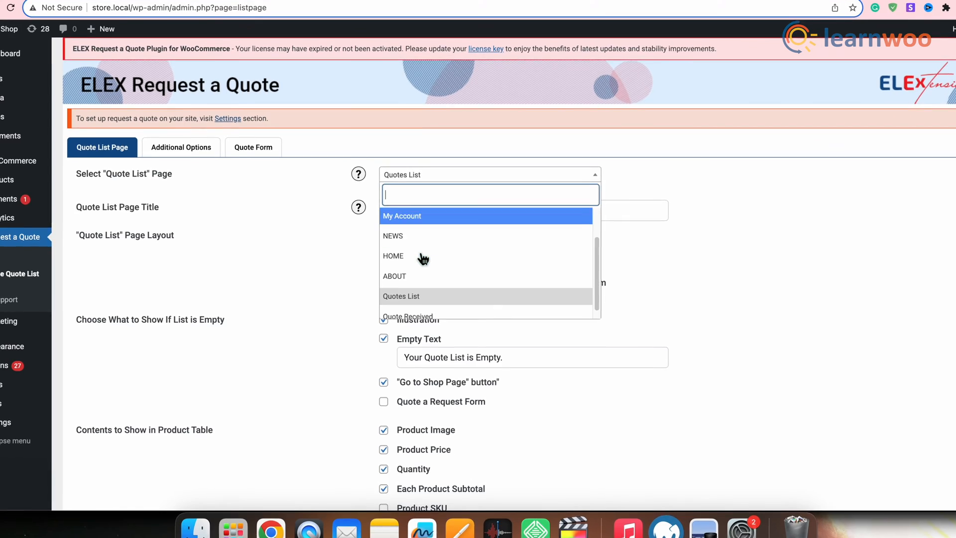
scroll(423, 259, "down", 1)
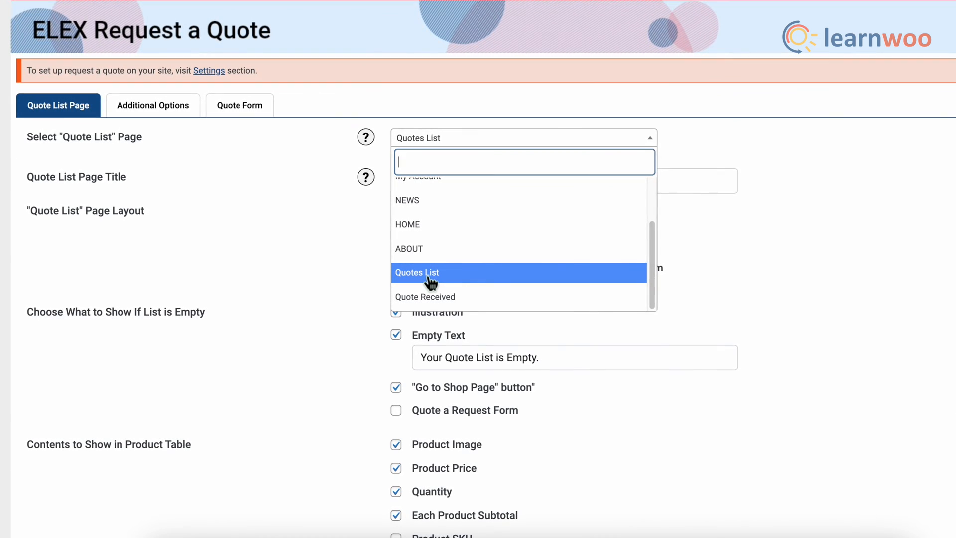
left_click(430, 279)
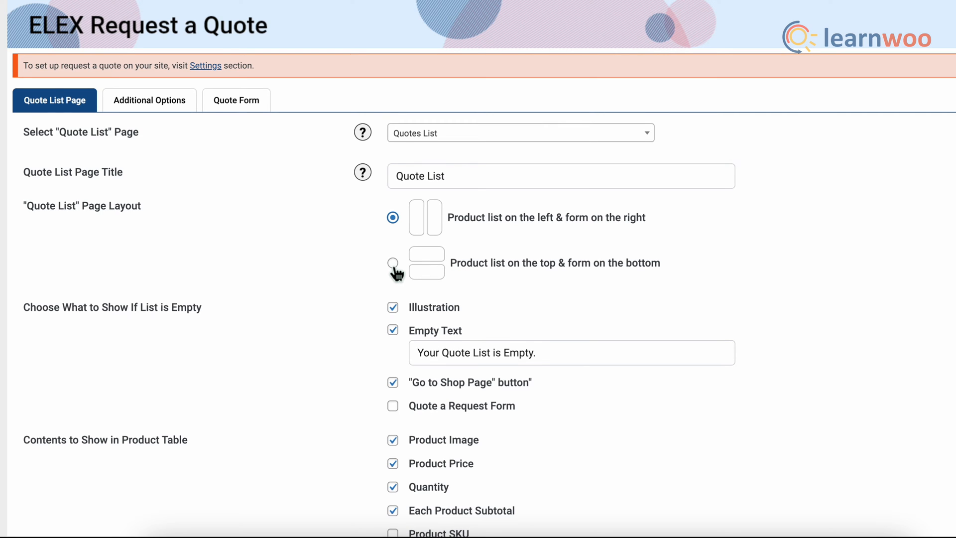
Choose the layout with the product list on the top and form on the bottom, and review the empty-list text.
scroll(348, 377, "down", 3)
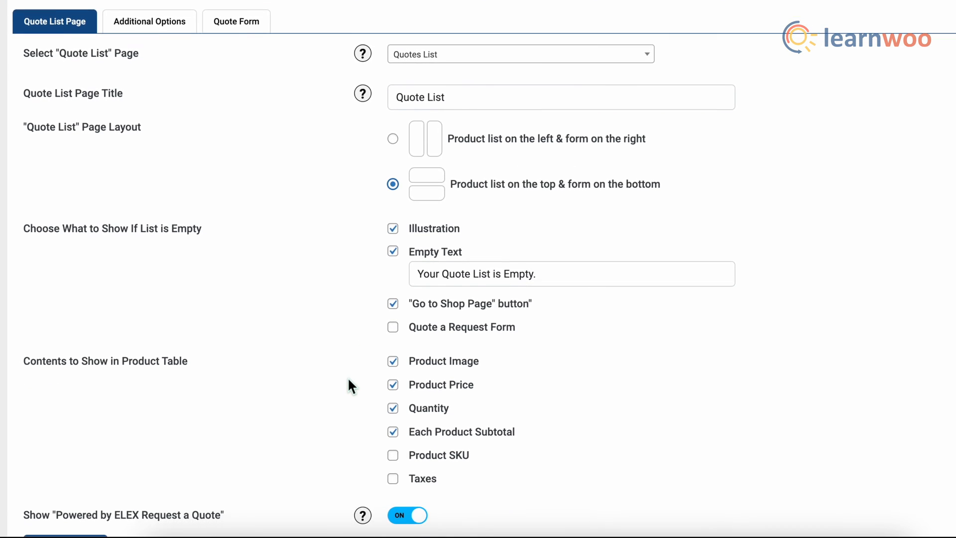
scroll(348, 377, "down", 3)
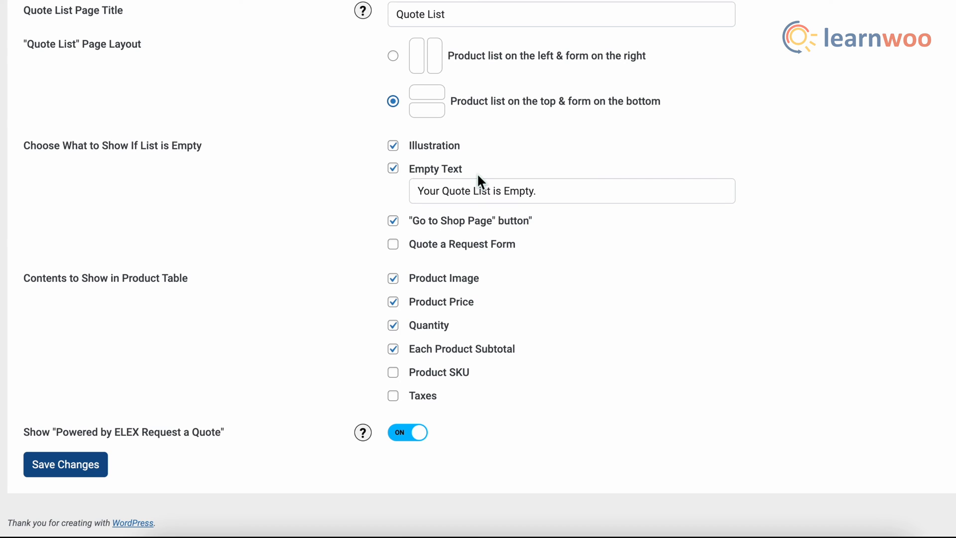
left_click_drag(416, 191, 556, 190)
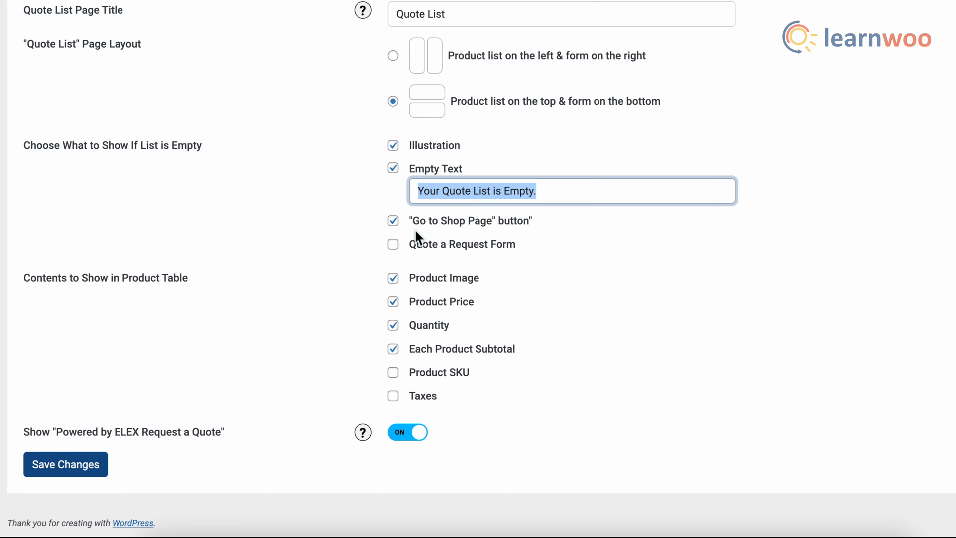
left_click(541, 234)
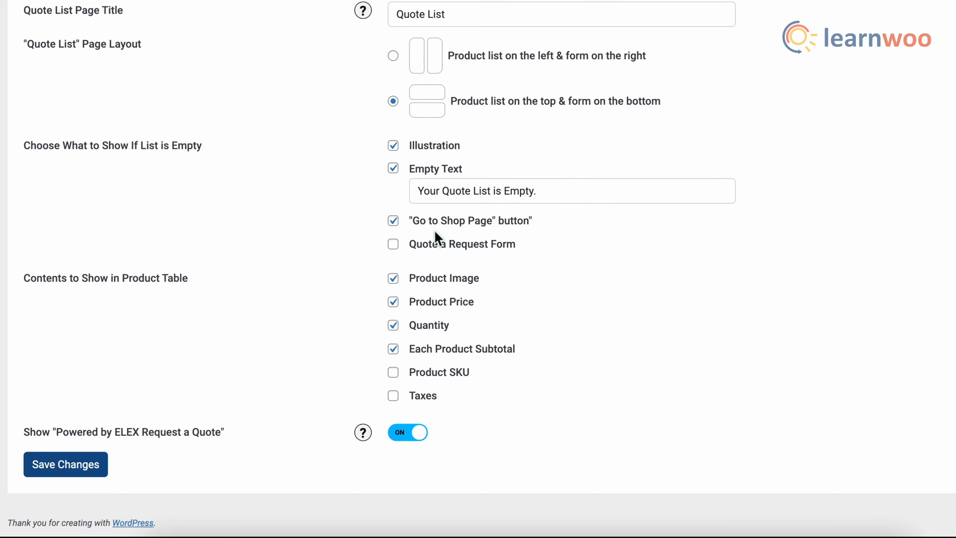
For an empty quote list, turn off Illustration, keep the "Go to Shop Page" button on and leave Quote a Request Form off.
left_click(402, 230)
left_click(397, 225)
left_click(401, 253)
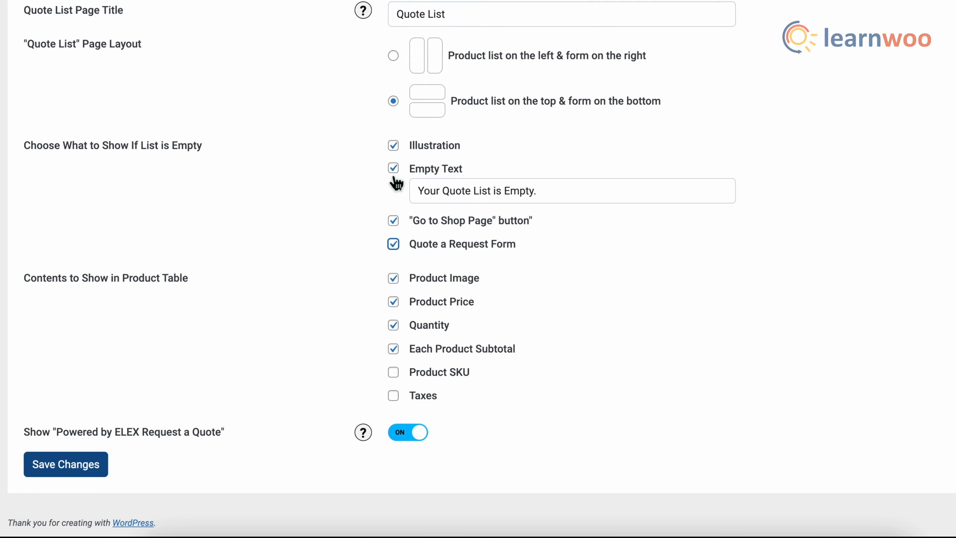
left_click(398, 155)
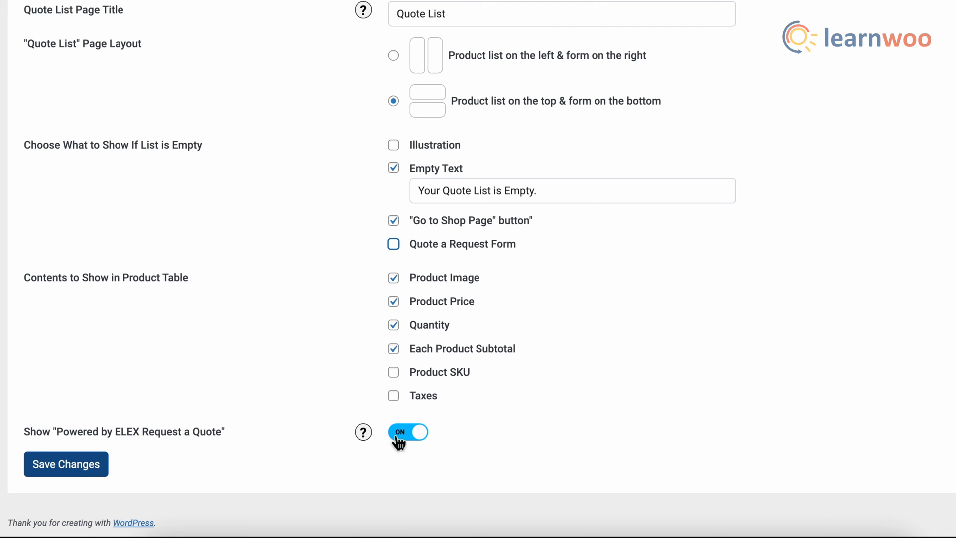
Toggle the "Powered by ELEX Request a Quote" display off and back on, and save the Quote List Page settings.
left_click(423, 438)
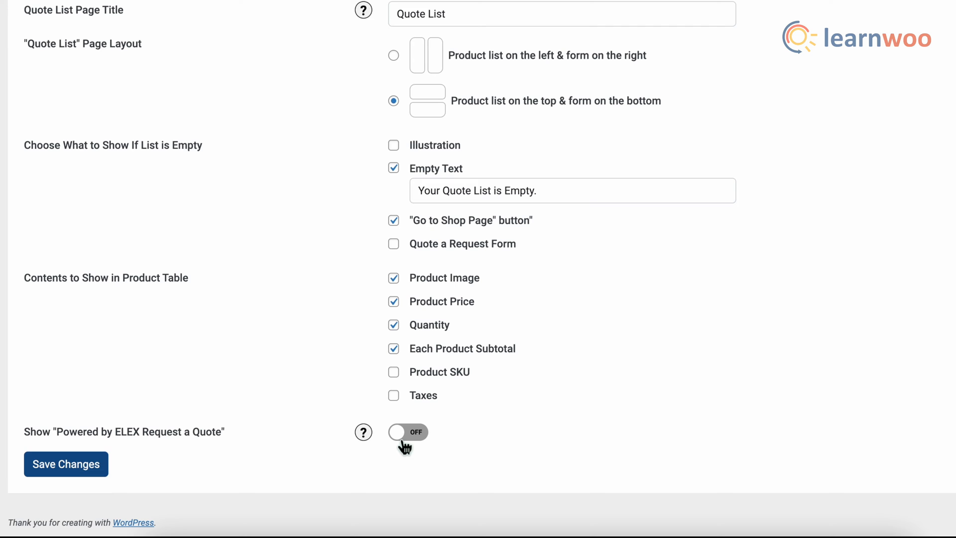
left_click(406, 438)
left_click(57, 464)
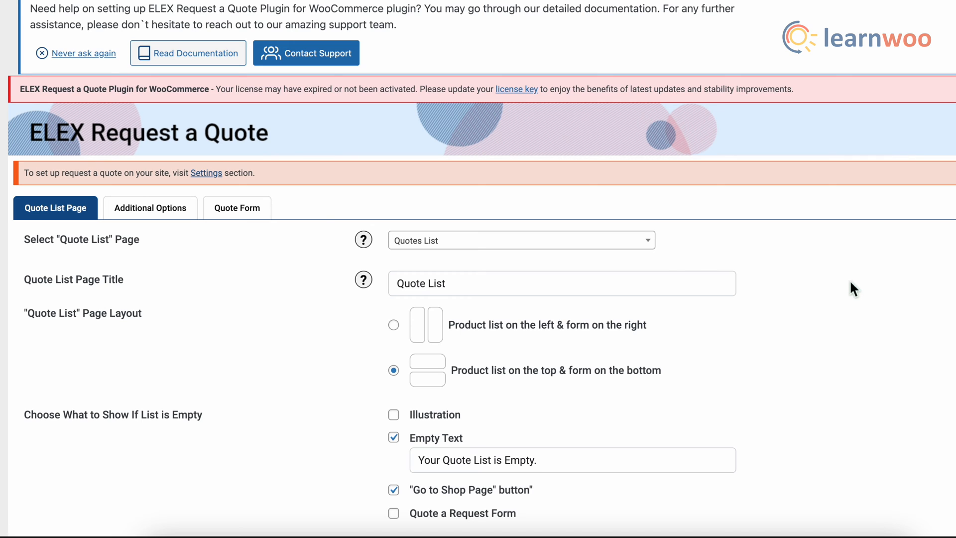
Open the Additional Options and read the help for the Update List, Clear List and Add more Items buttons.
left_click(151, 209)
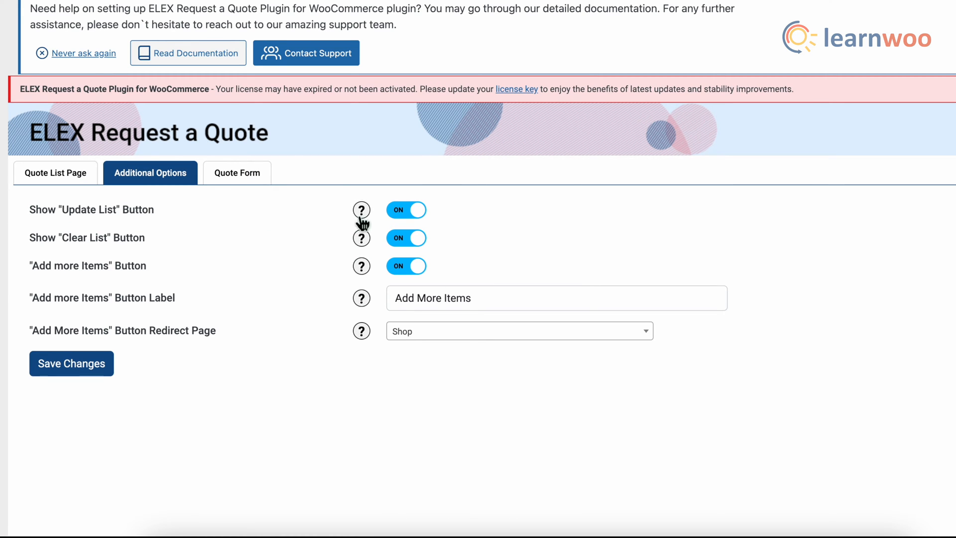
mouse_move(364, 220)
mouse_move(368, 247)
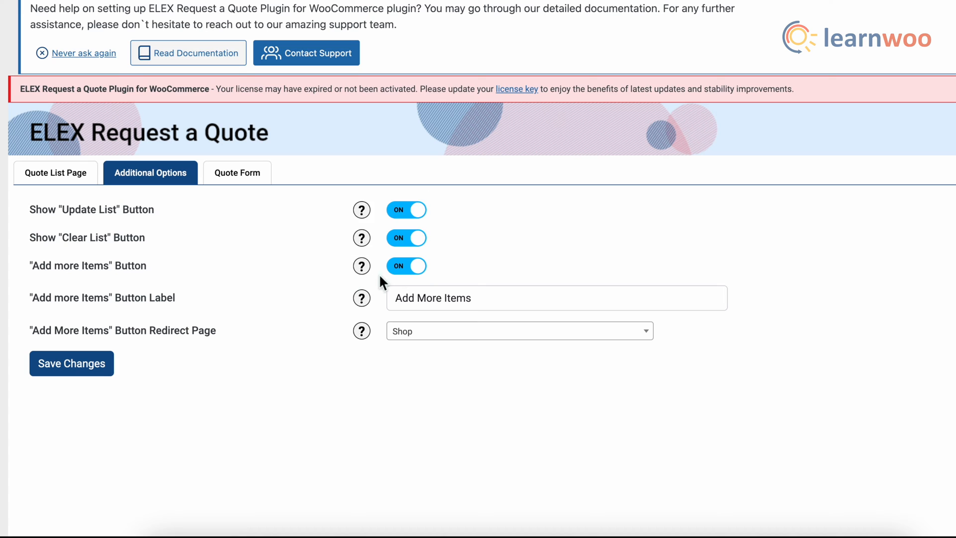
mouse_move(362, 274)
Keep "Add More Items" as the button label, choose Shop as its redirect page, and save the Additional Options.
left_click_drag(503, 302, 396, 300)
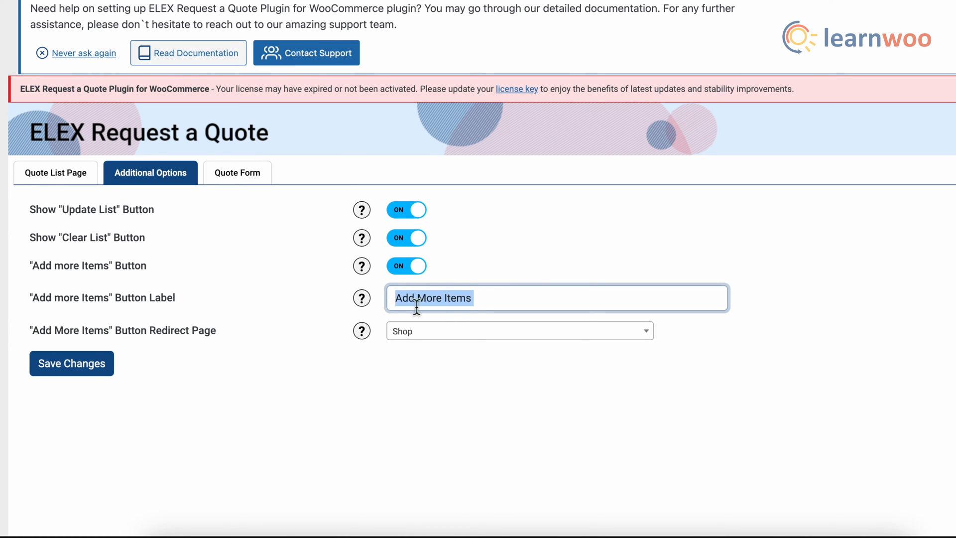
left_click(484, 301)
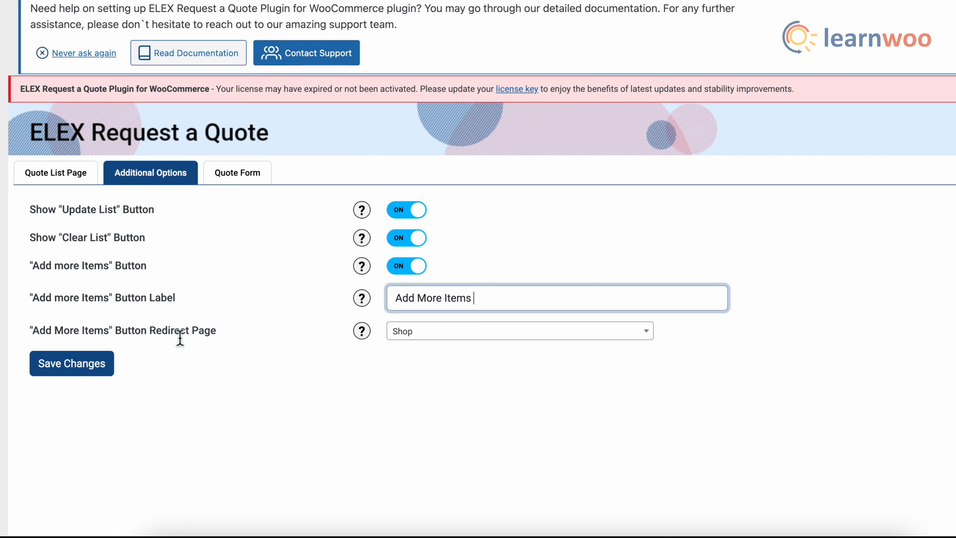
left_click(465, 336)
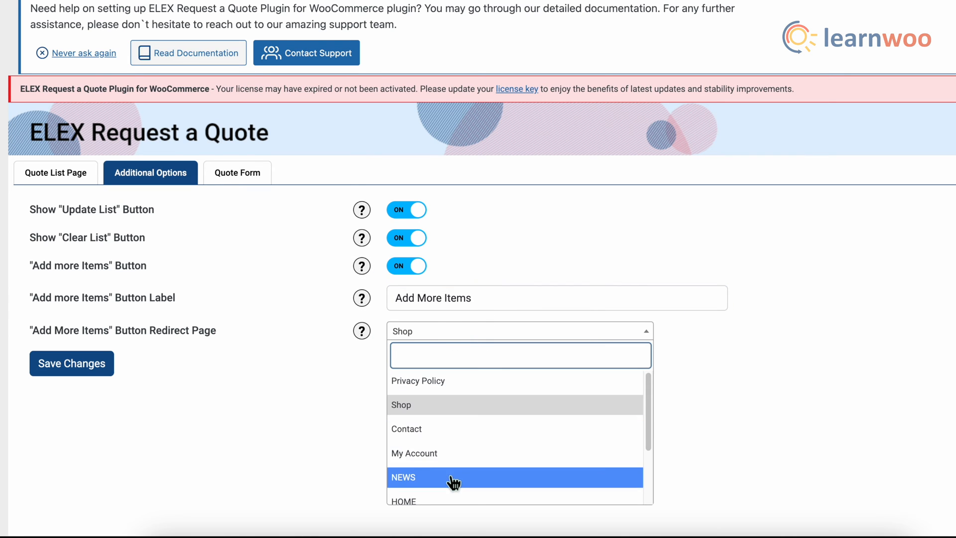
scroll(453, 483, "down", 2)
scroll(453, 483, "down", 1)
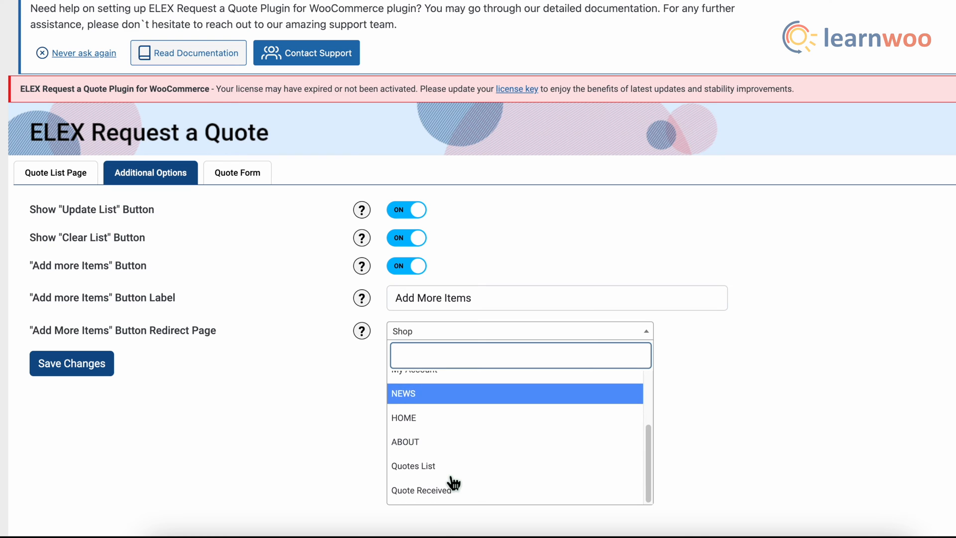
scroll(463, 437, "up", 3)
scroll(461, 436, "up", 1)
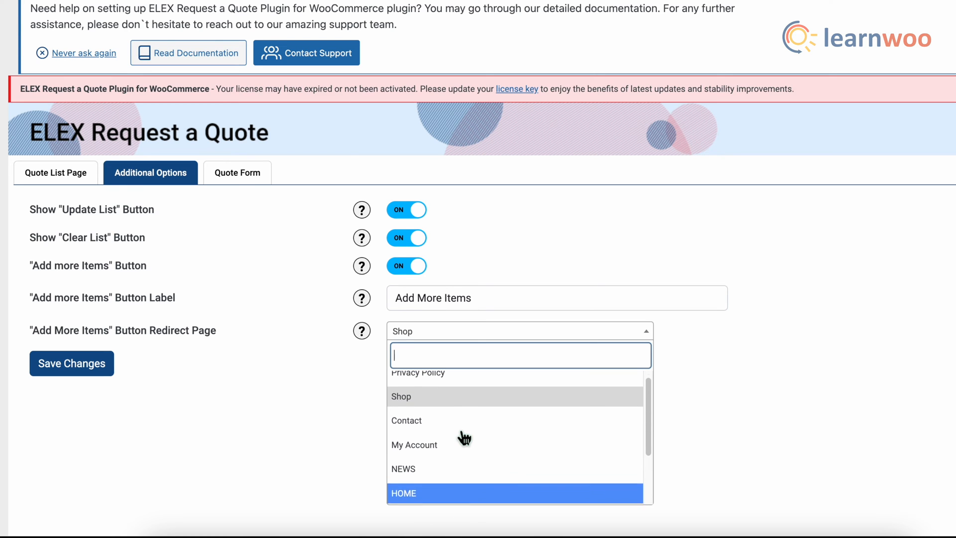
left_click(413, 406)
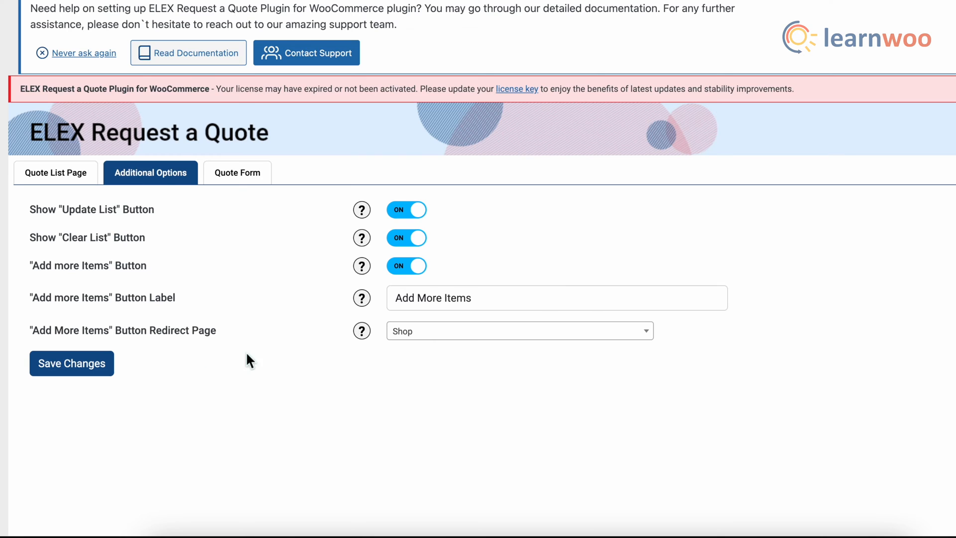
left_click(61, 367)
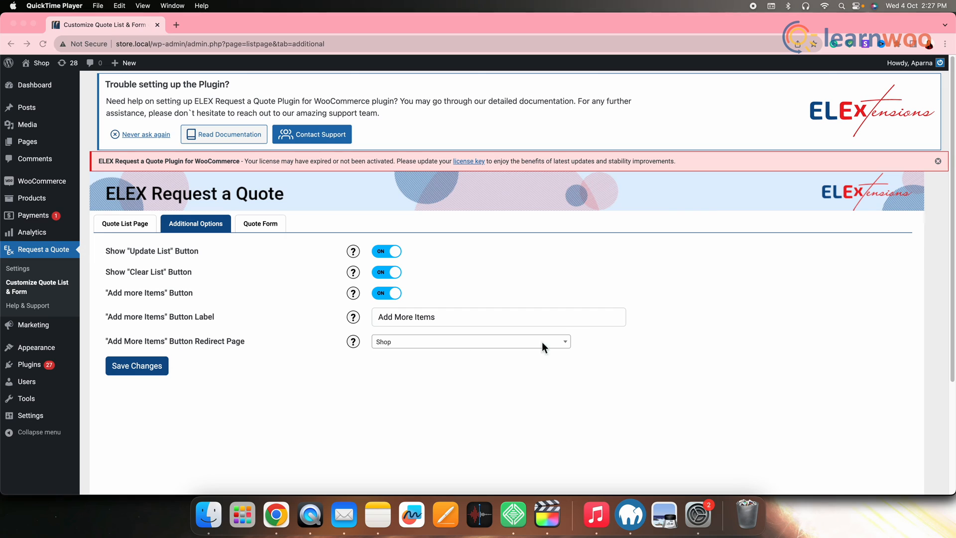
Open the Quote Form settings and toggle Show Request a Quote Form off and back on.
left_click(261, 225)
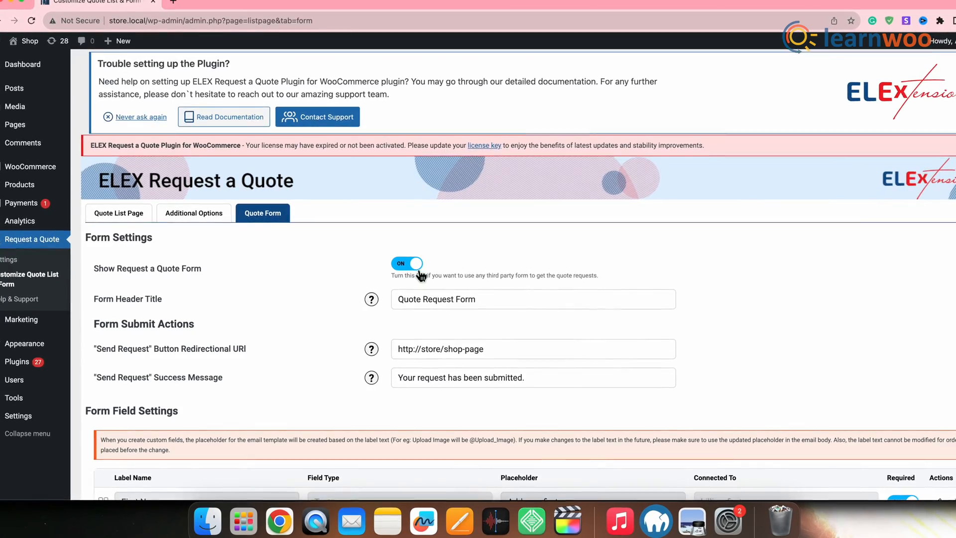
left_click(420, 273)
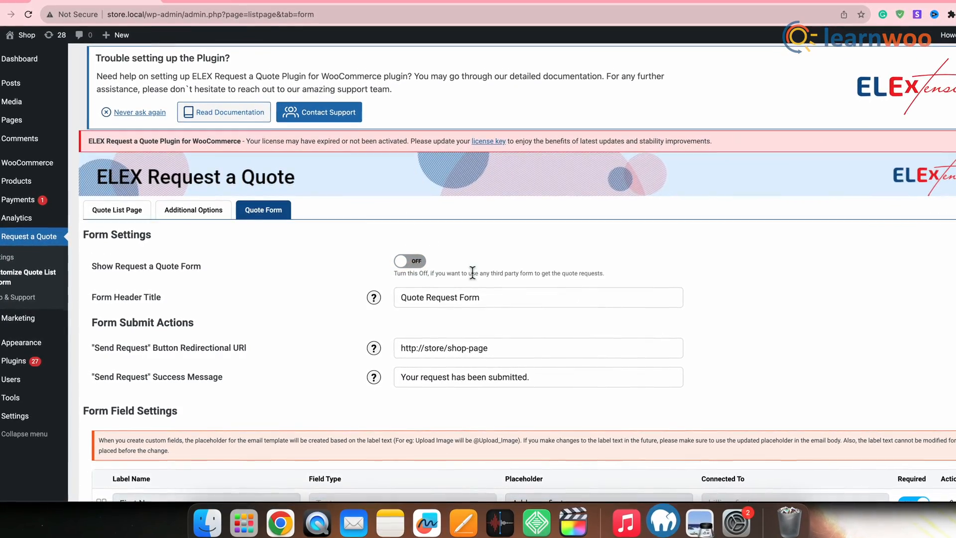
left_click_drag(479, 273, 613, 272)
left_click(493, 260)
left_click(418, 257)
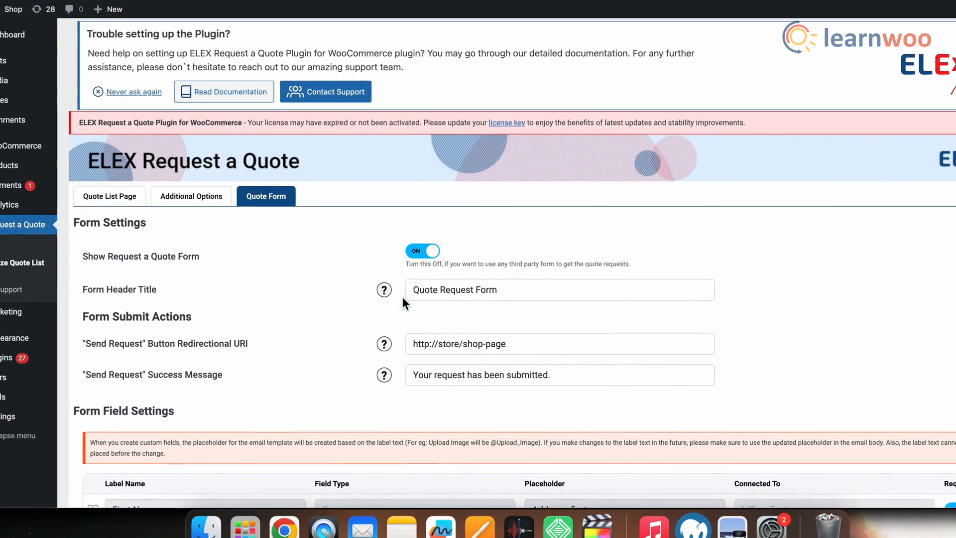
Review the Form Header Title and the "Send Request" button's redirect URL.
left_click_drag(413, 293, 510, 296)
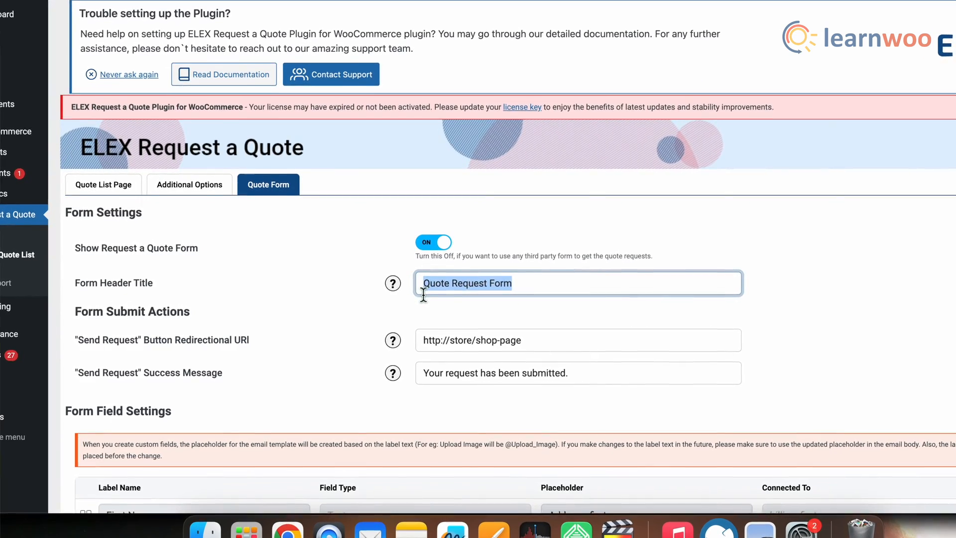
left_click(527, 287)
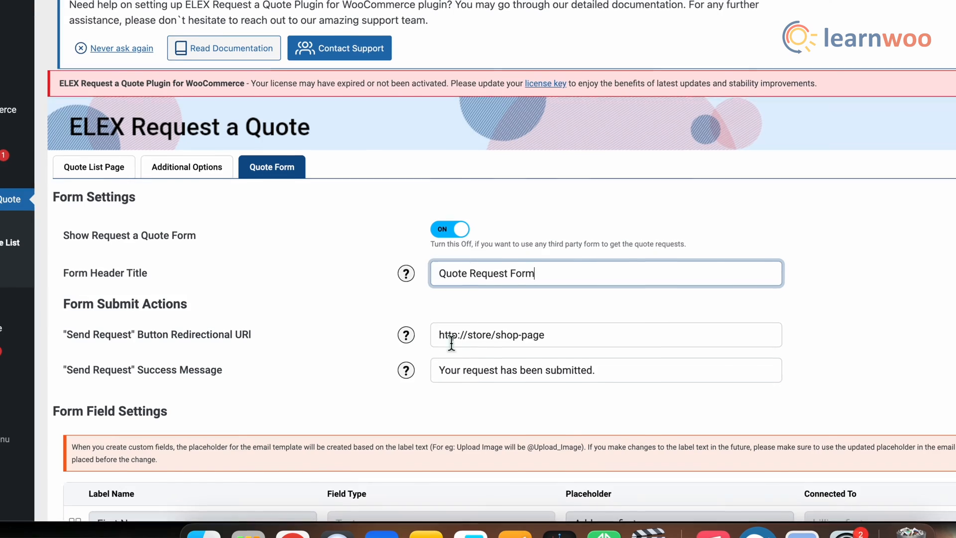
left_click_drag(567, 337, 437, 333)
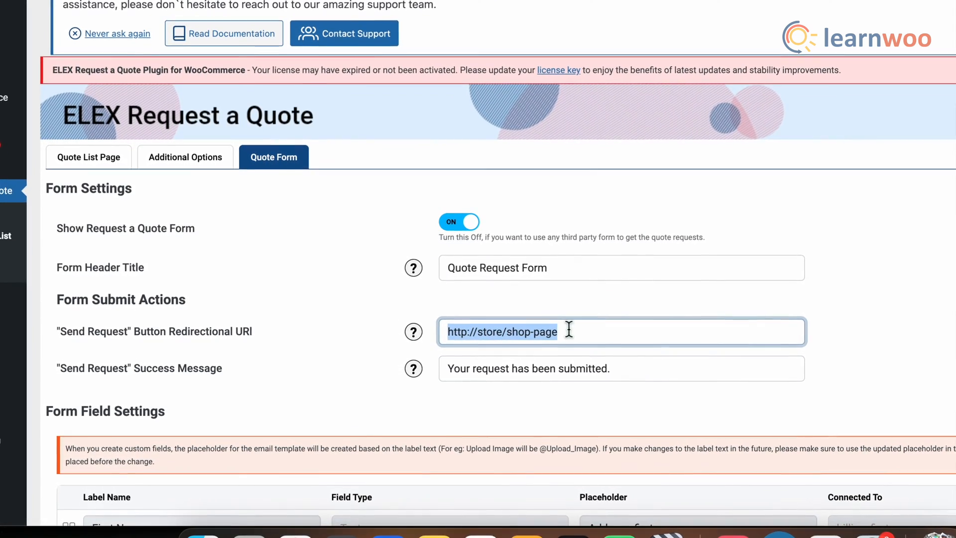
left_click(577, 334)
left_click_drag(517, 330, 576, 342)
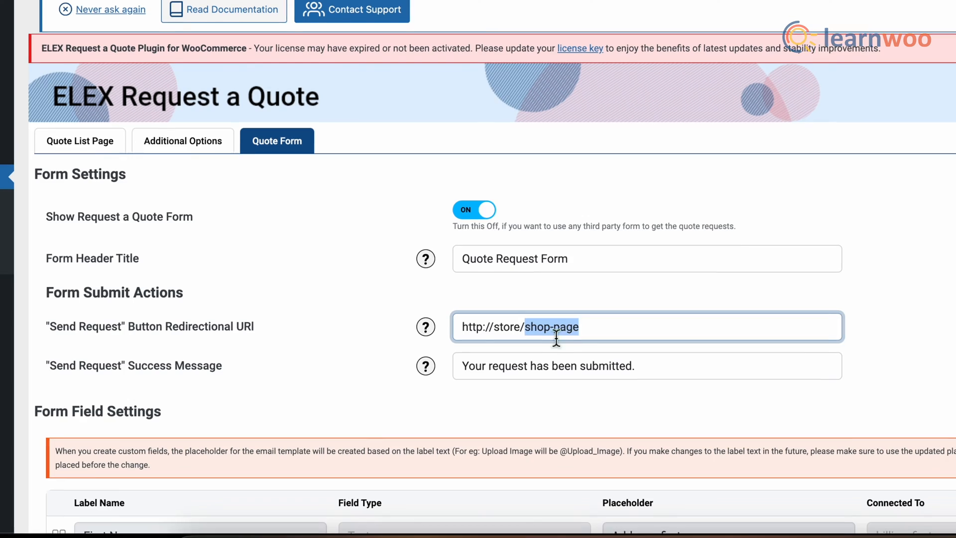
left_click(588, 332)
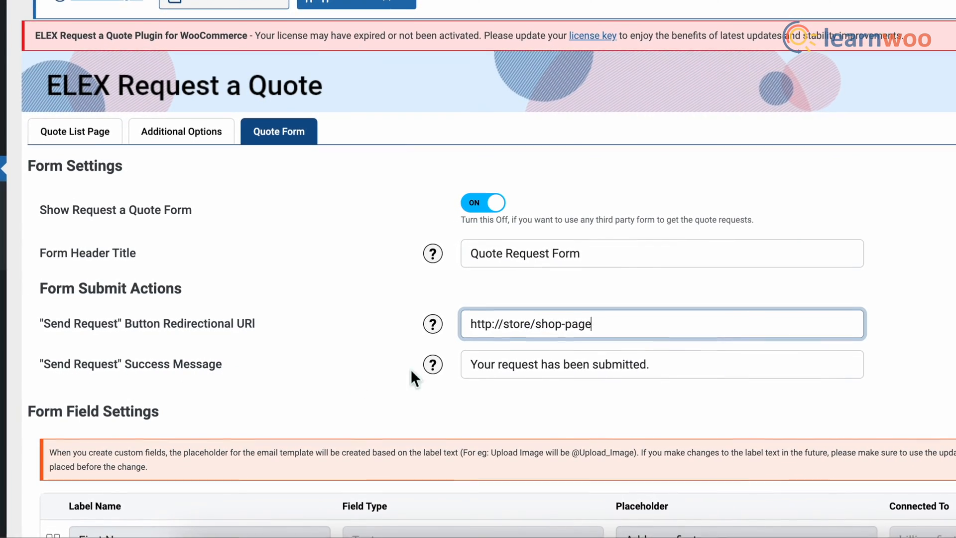
Set the "Send Request" success message to "Submitted Successfully!".
left_click_drag(470, 365, 680, 371)
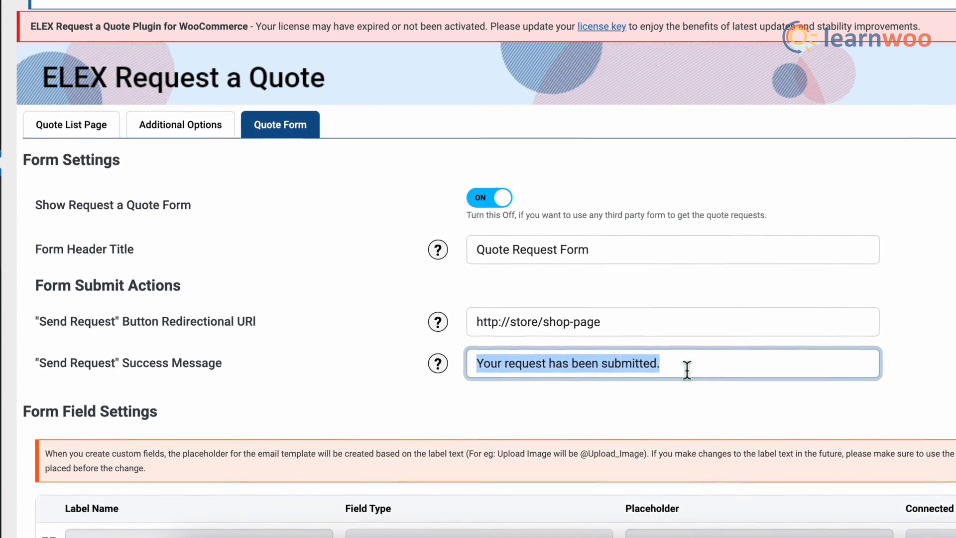
type("Sub")
type("mitted ")
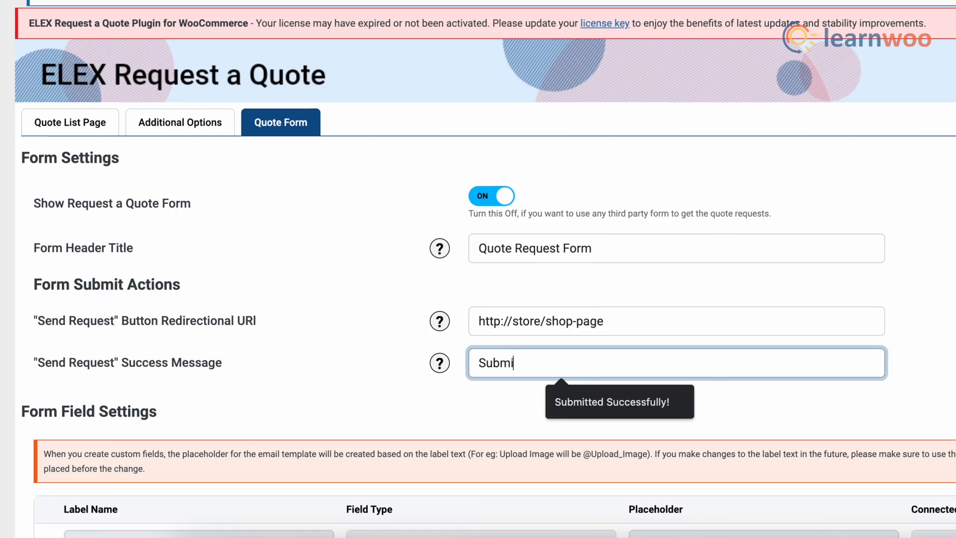
type("Su")
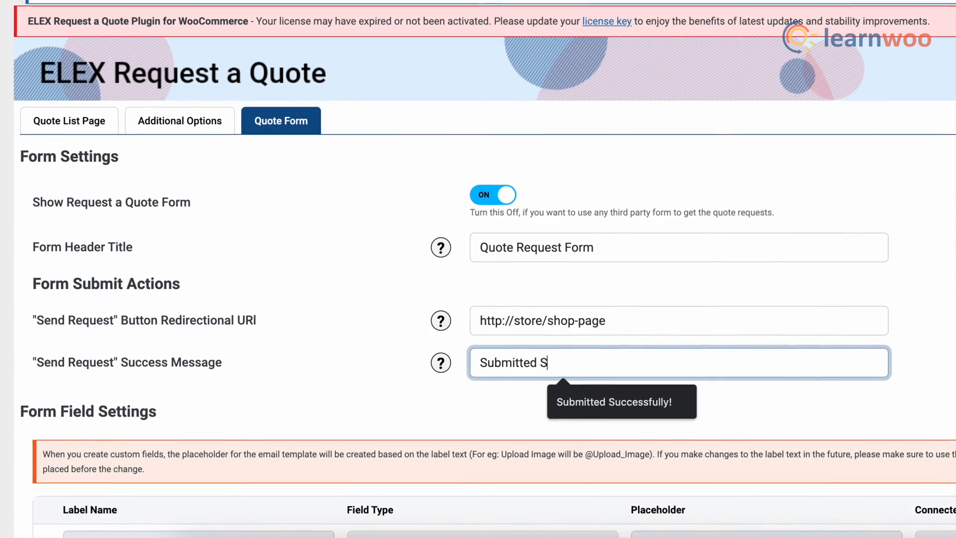
left_click(683, 399)
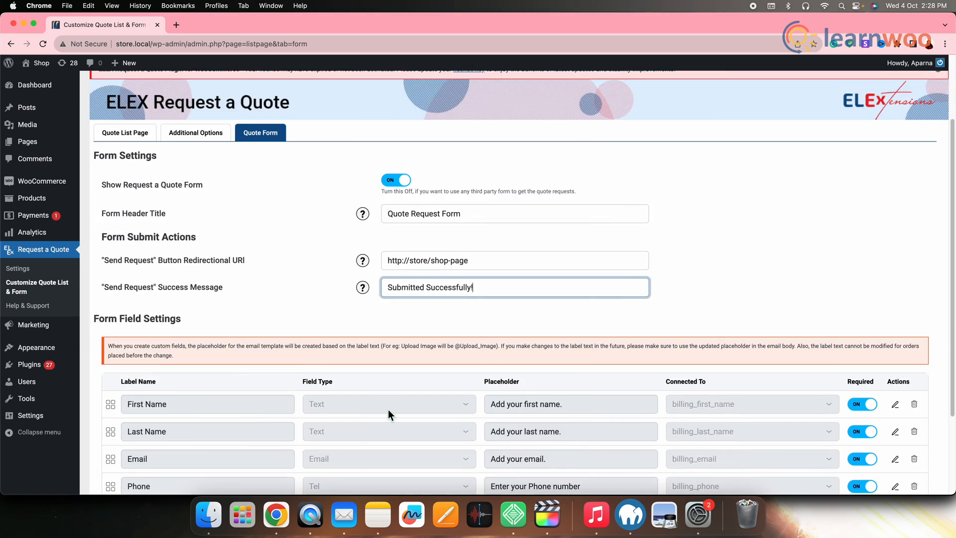
In the form field settings, toggle the First Name field's Required option off and back on.
scroll(388, 408, "down", 2)
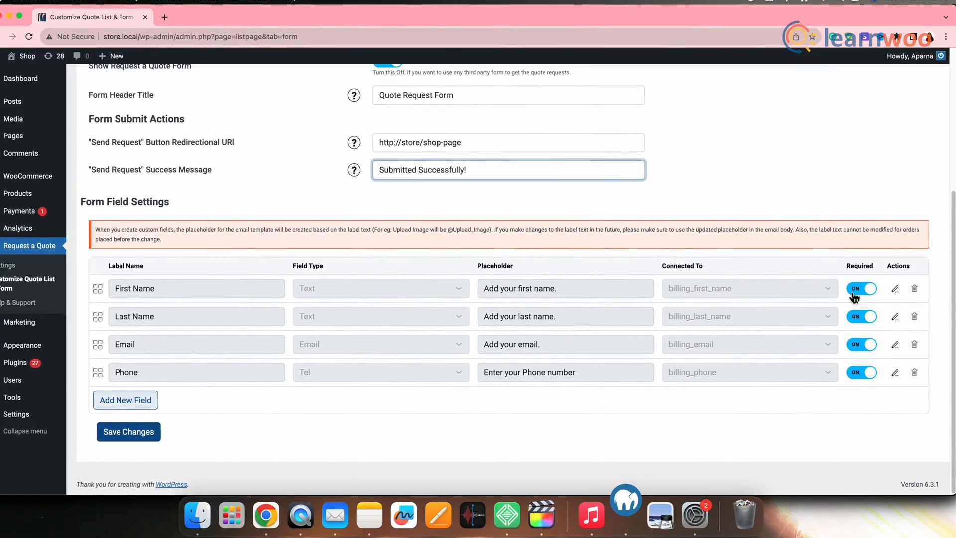
left_click(872, 293)
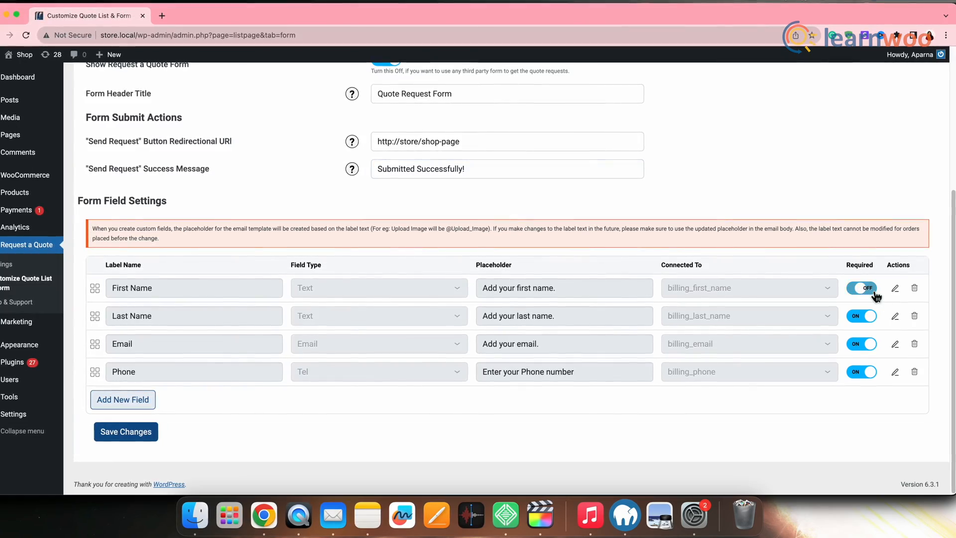
left_click(858, 294)
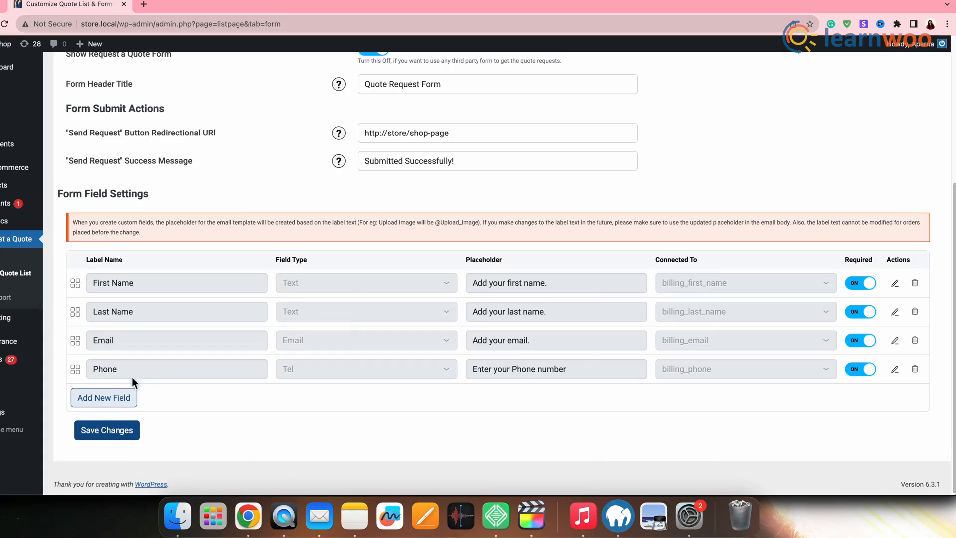
Add a new form field labelled Postcode with the Number field type.
left_click(80, 405)
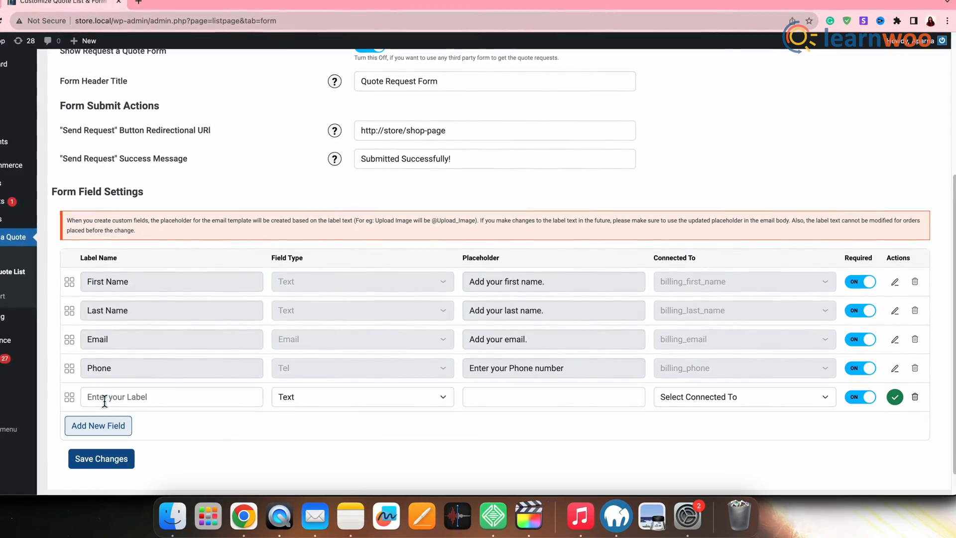
left_click(105, 399)
type("Postcode")
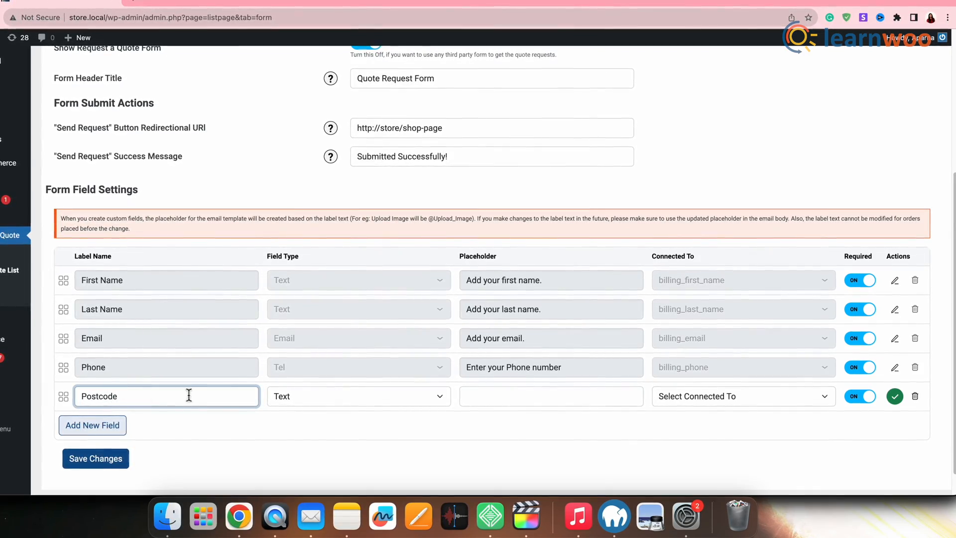
left_click(331, 404)
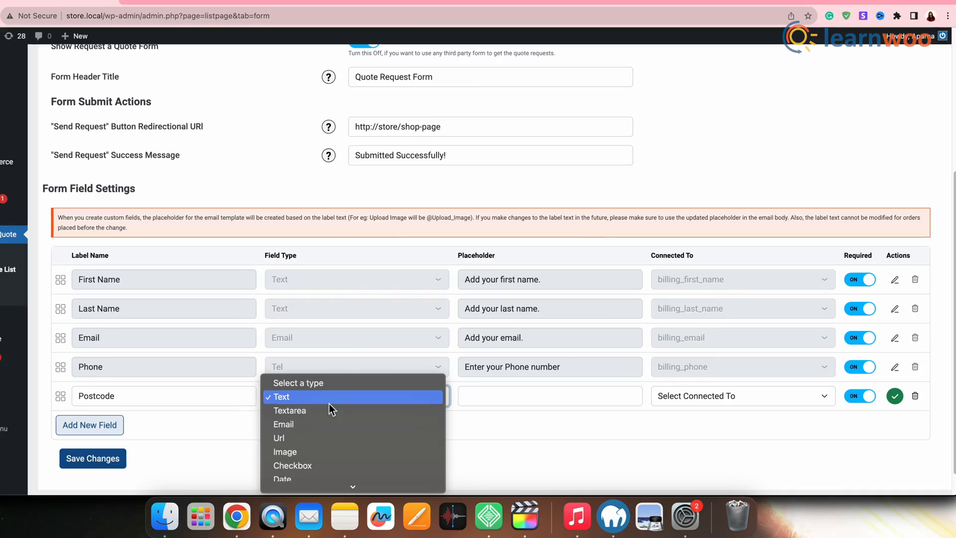
left_click(309, 456)
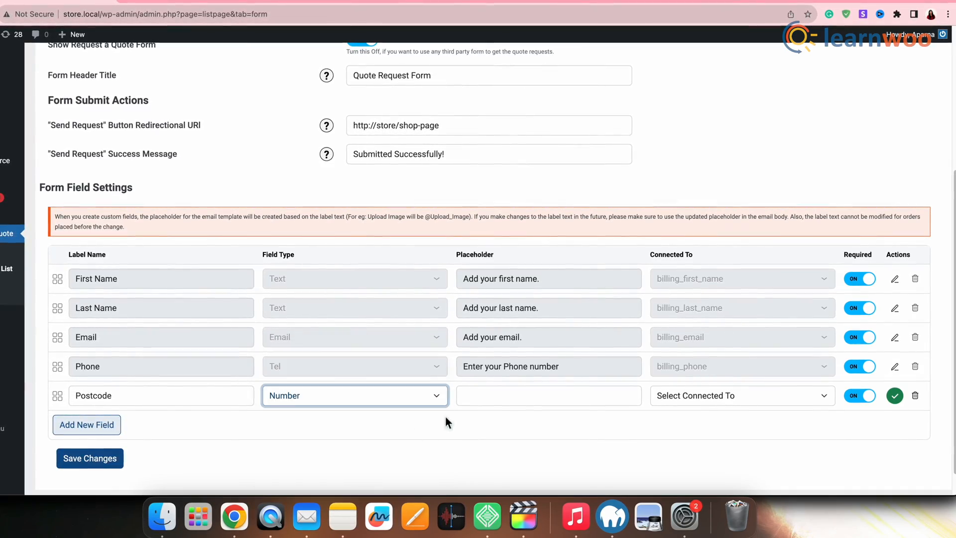
Give the Postcode field the placeholder "Enter the postcode.", connect it to billing_postcode, and confirm the field.
left_click(466, 396)
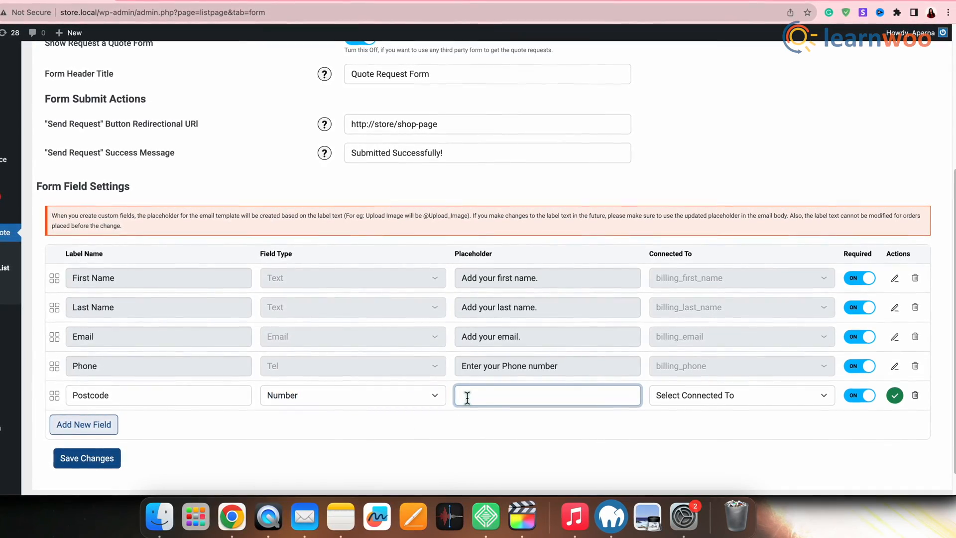
type("Enter the postcode")
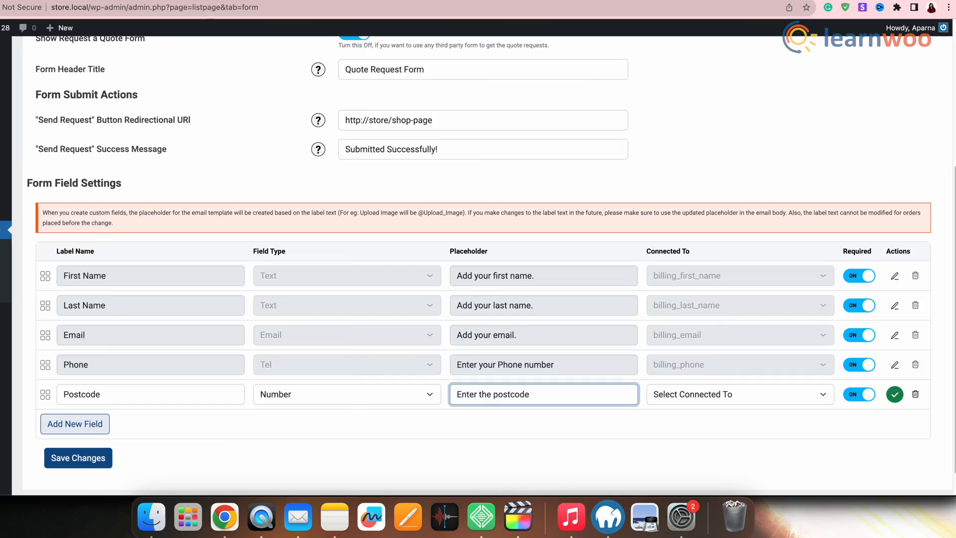
type(".")
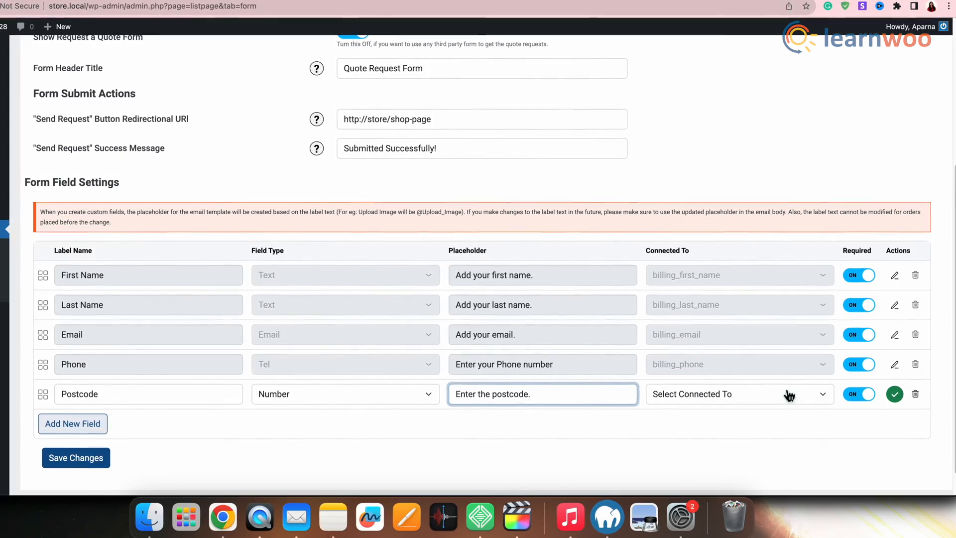
left_click(702, 397)
scroll(705, 443, "down", 5)
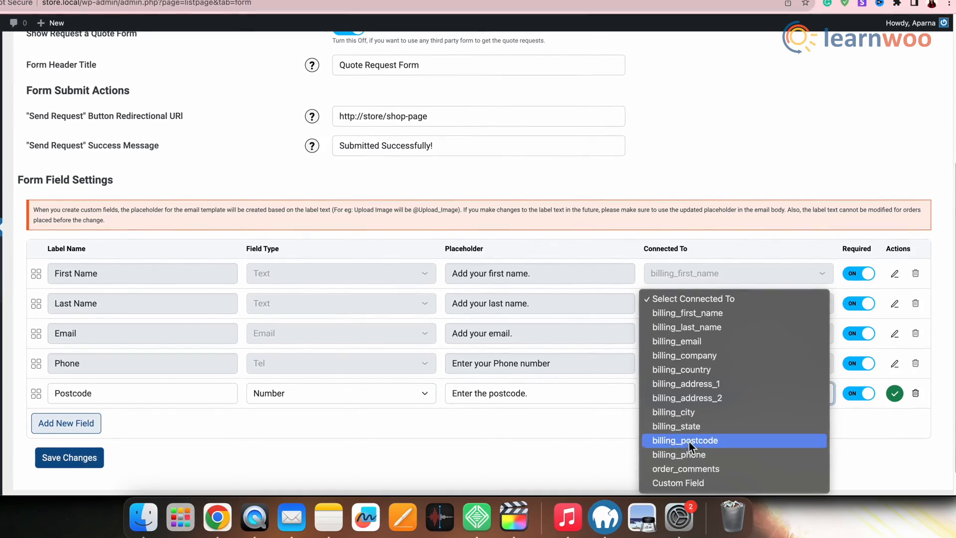
left_click(689, 441)
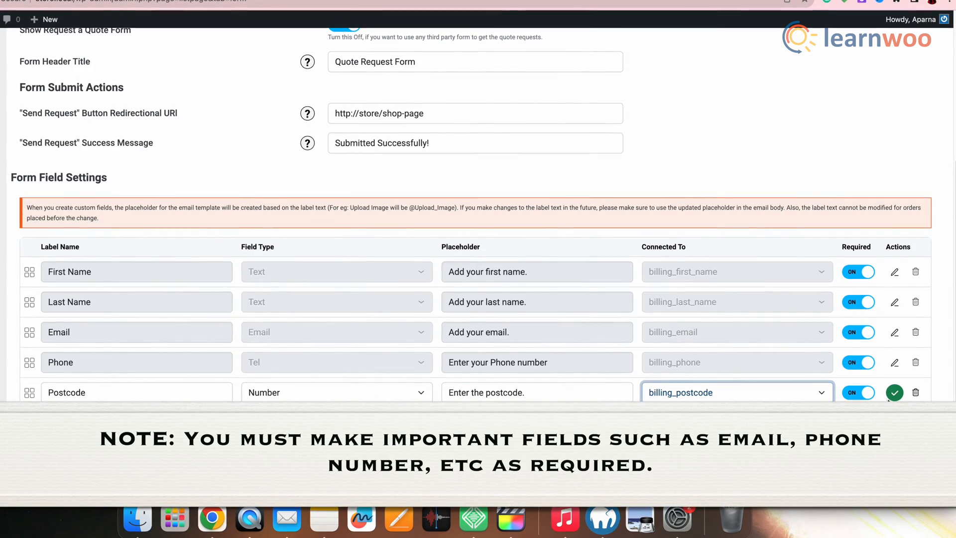
left_click(895, 392)
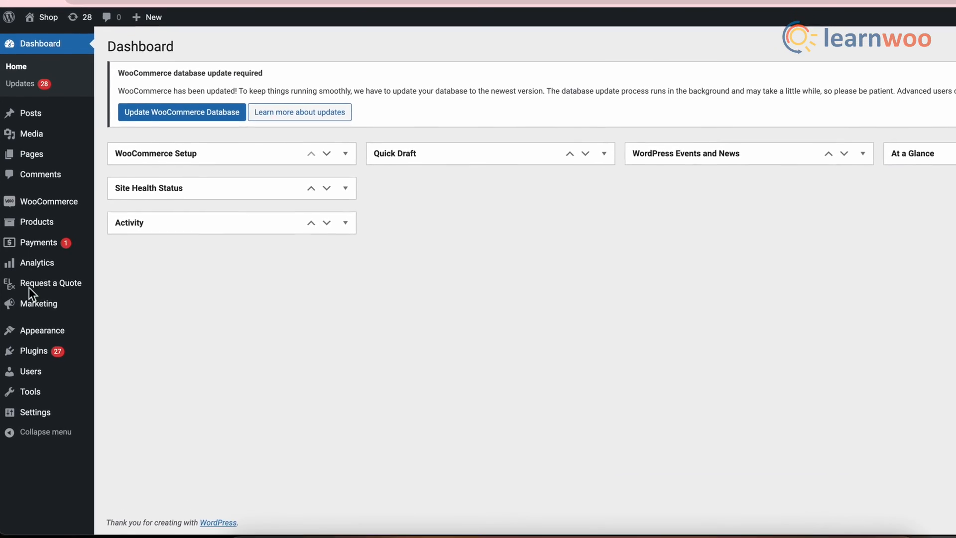
Open the Request a Quote general settings and set Open Quote Form to "In a Light Box".
mouse_move(30, 285)
left_click(144, 290)
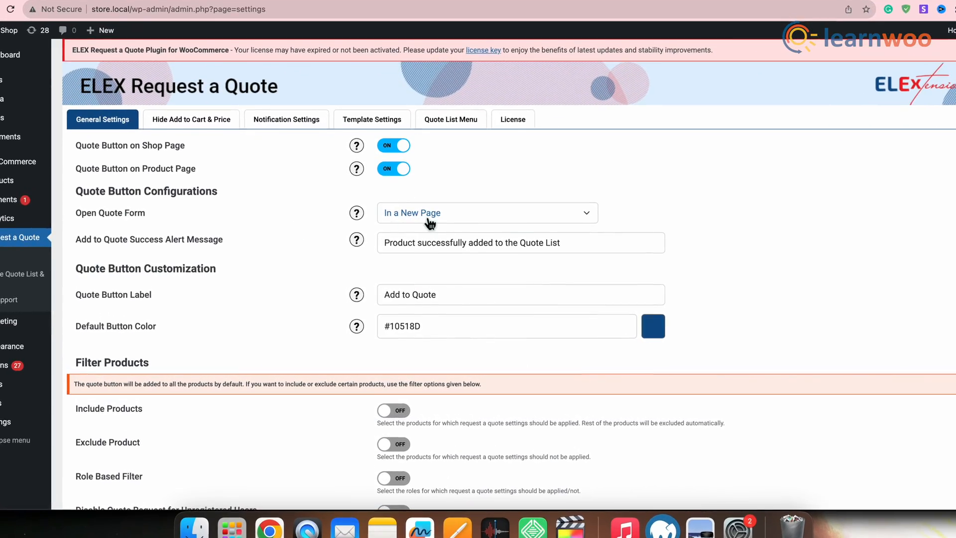
mouse_move(358, 211)
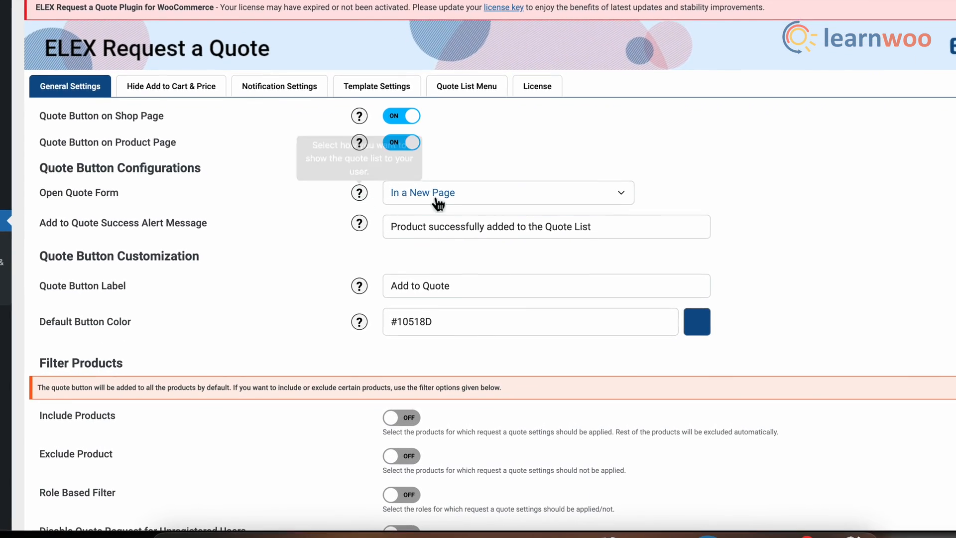
left_click(460, 199)
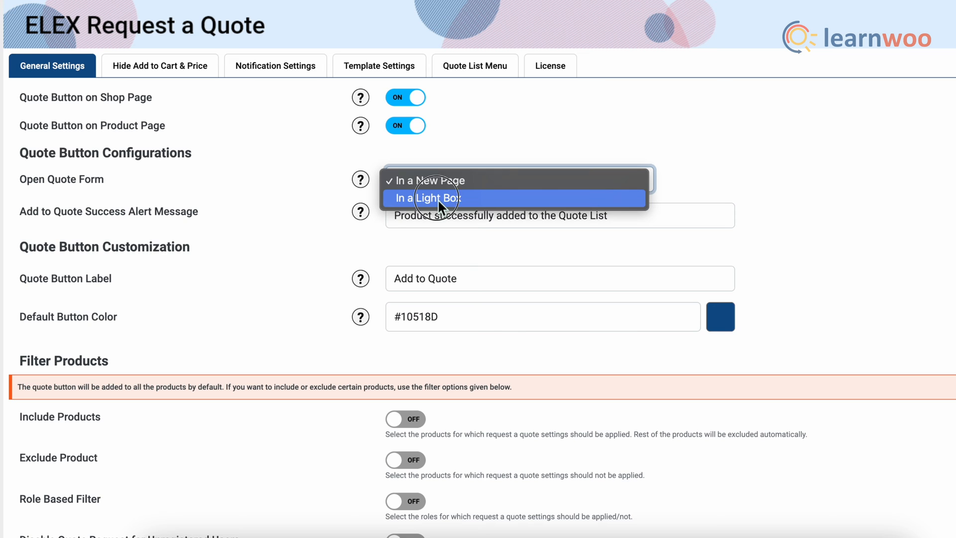
left_click(438, 199)
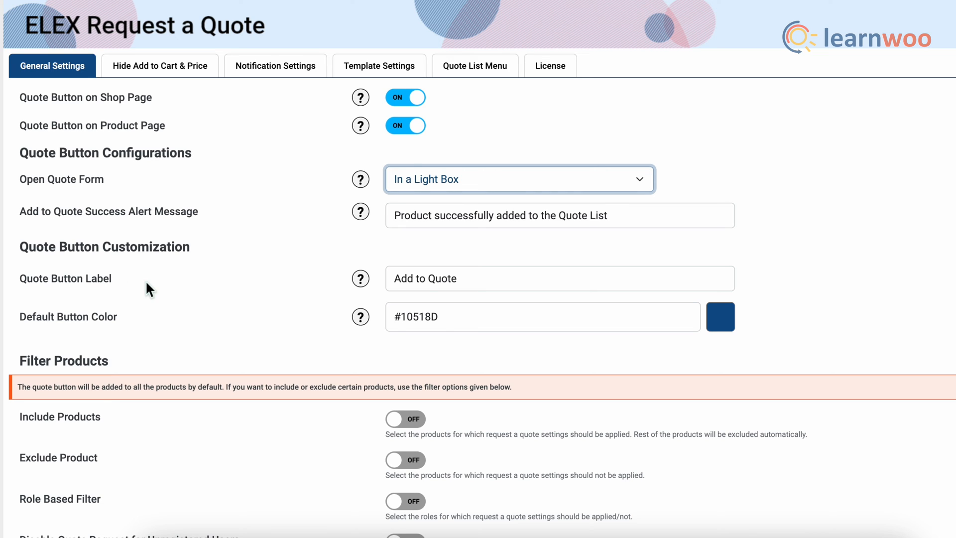
Leave the quote button label as "Add to Quote" and set the default button colour to dark red #8e1010.
left_click_drag(479, 283, 386, 277)
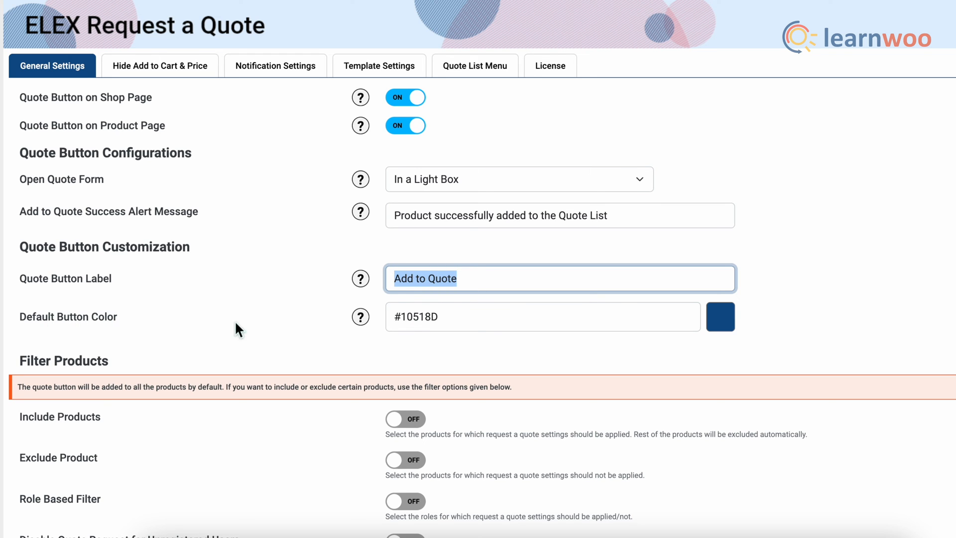
left_click(735, 329)
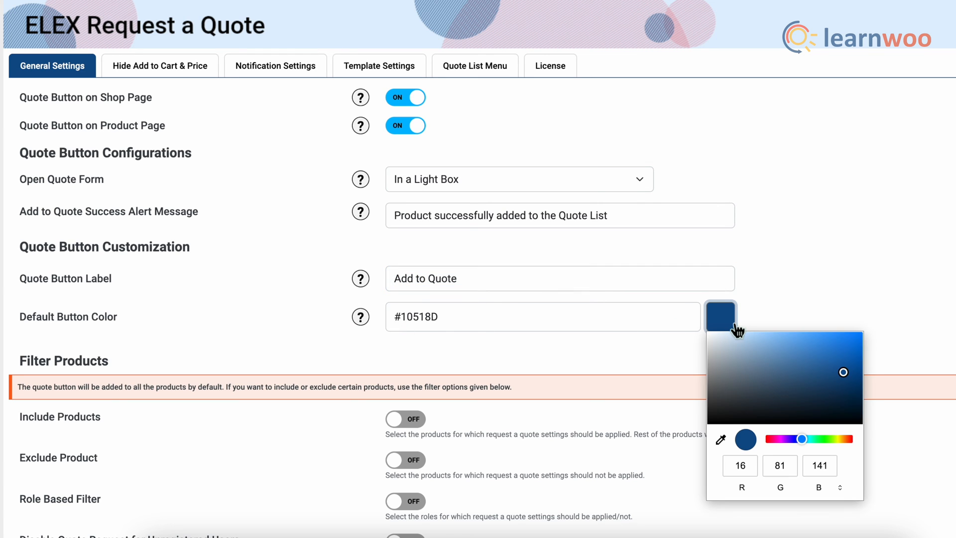
left_click_drag(805, 442, 861, 440)
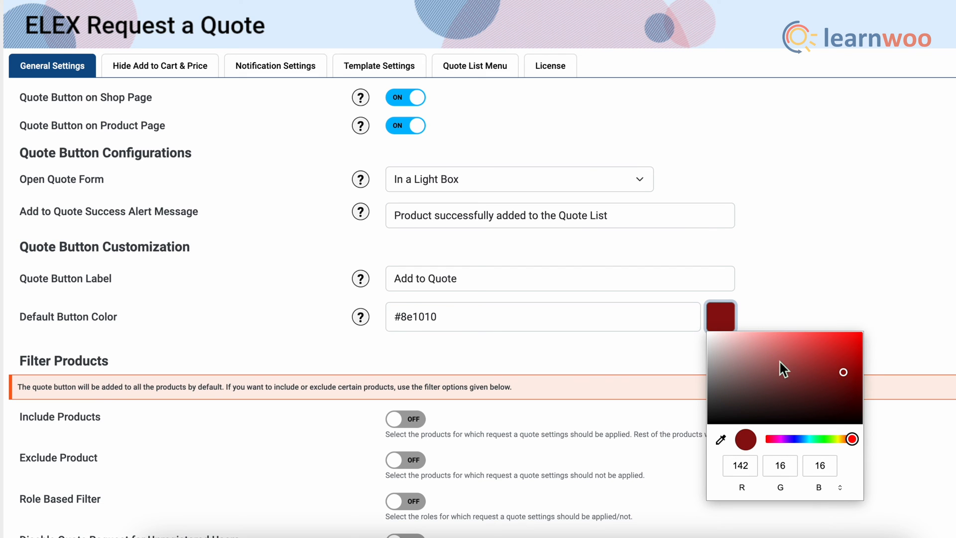
left_click(829, 249)
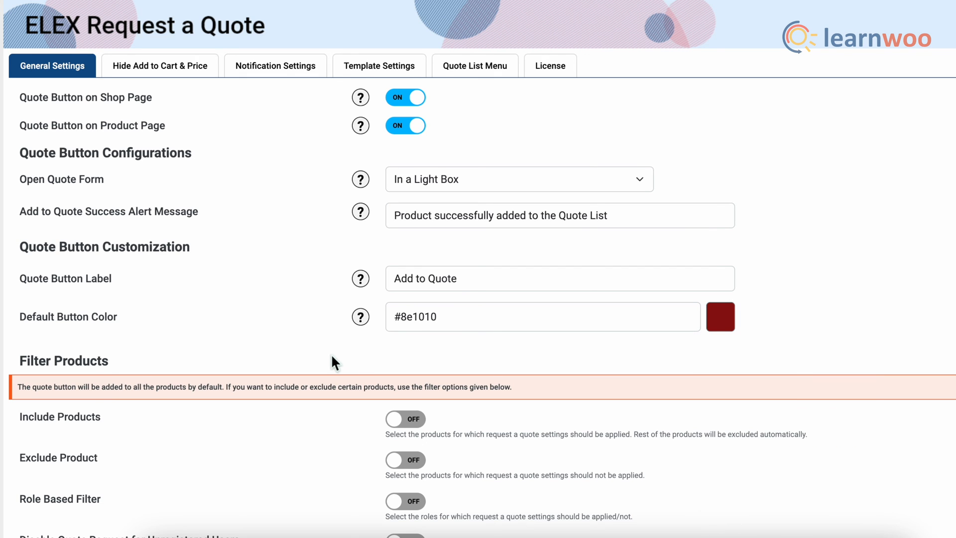
Turn on the Role Based Filter under Filter Products to show its role fields, and turn it back off.
scroll(331, 354, "down", 5)
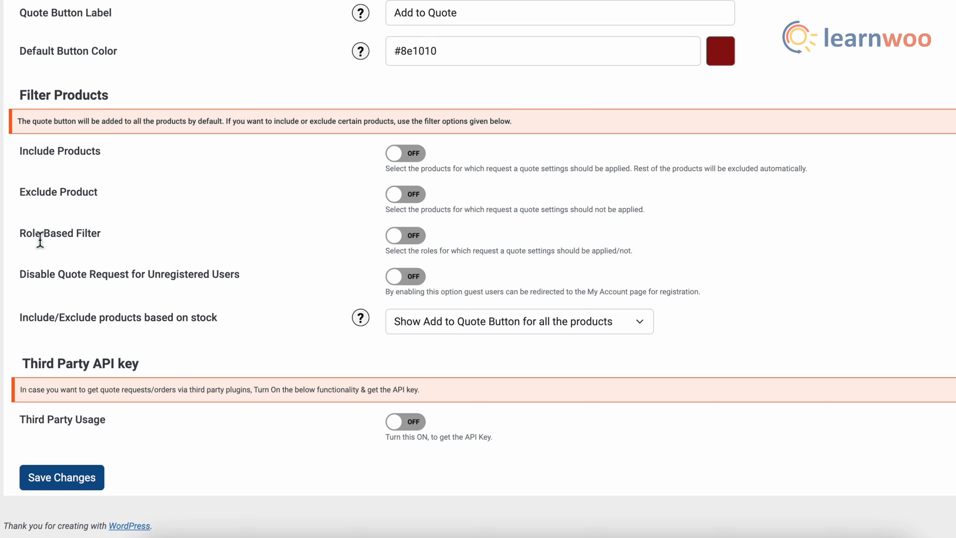
left_click(406, 237)
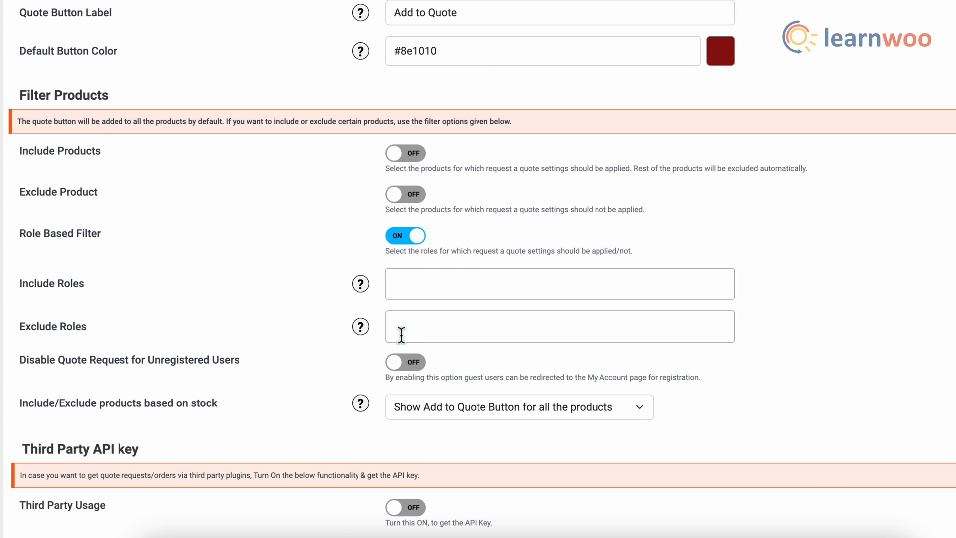
left_click(418, 241)
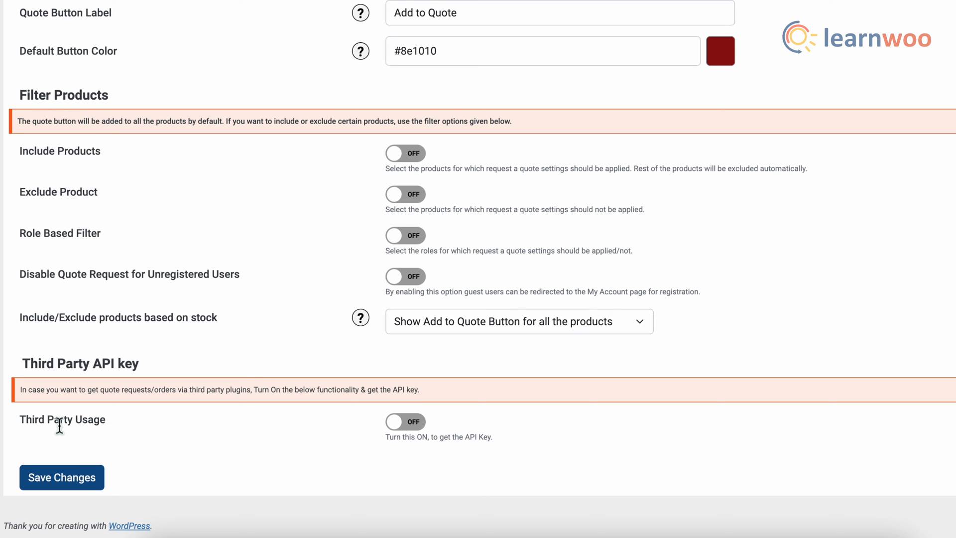
Switch Third Party Usage on and back off, and save the general settings.
left_click(404, 428)
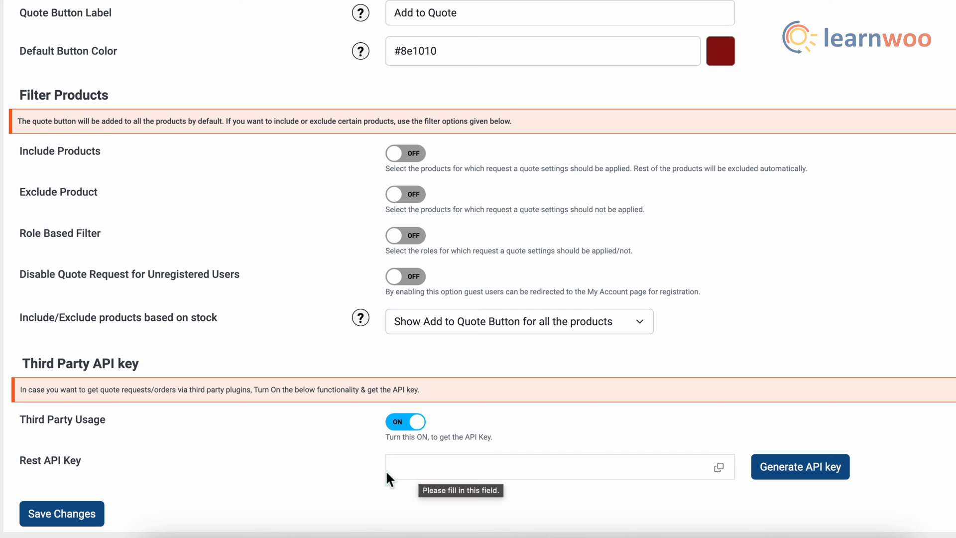
left_click(408, 422)
left_click(107, 478)
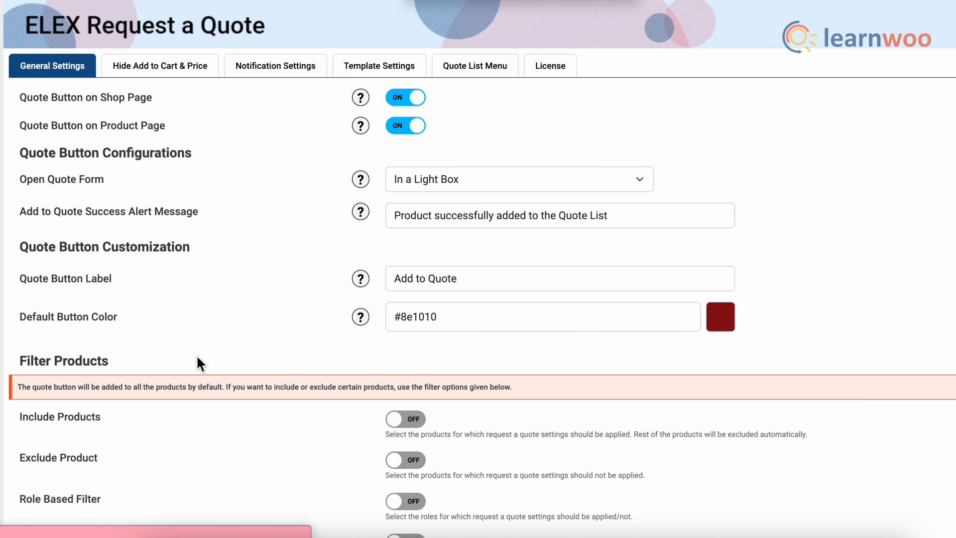
Review the Hide Add to Cart & Price options, the notification settings, and the subjects, headings and bodies of the email templates.
left_click(155, 75)
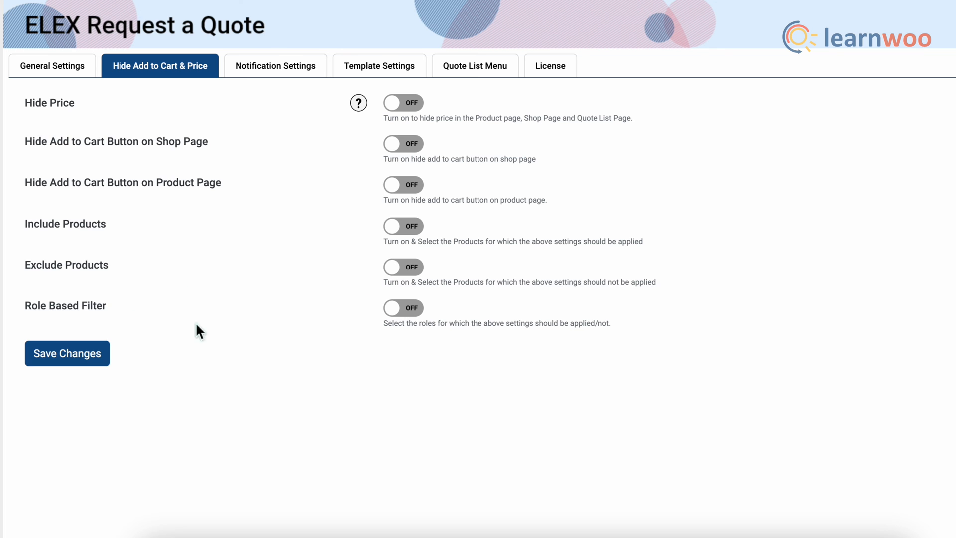
left_click(288, 73)
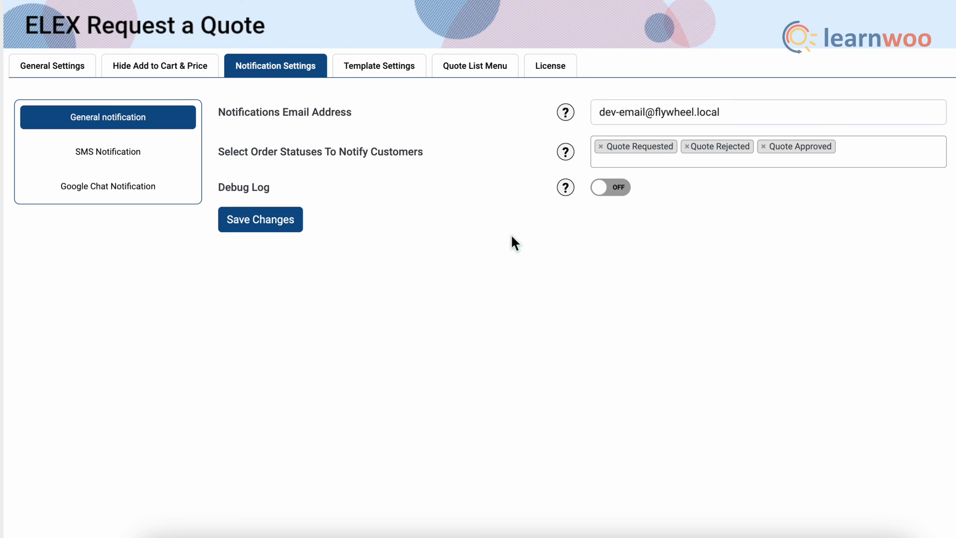
left_click(391, 79)
scroll(428, 280, "down", 5)
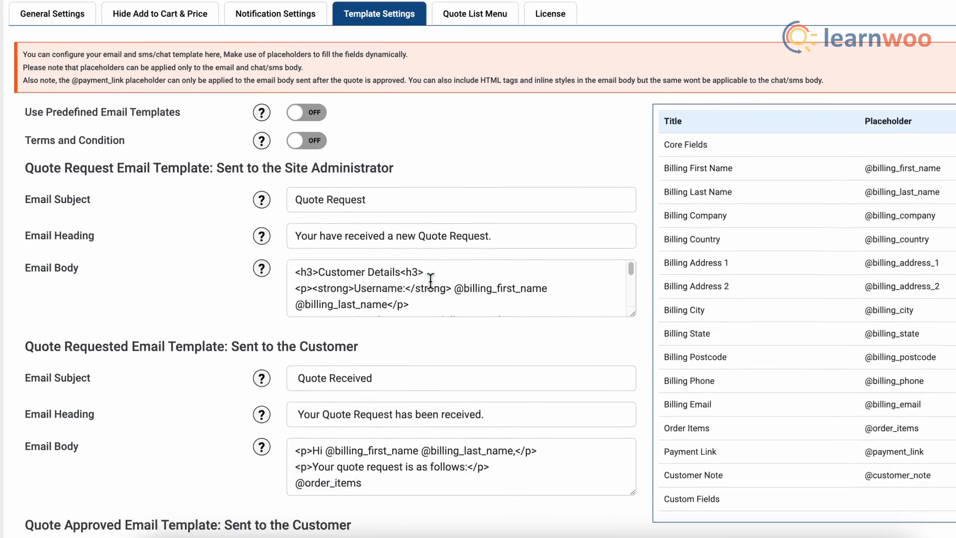
scroll(431, 281, "down", 2)
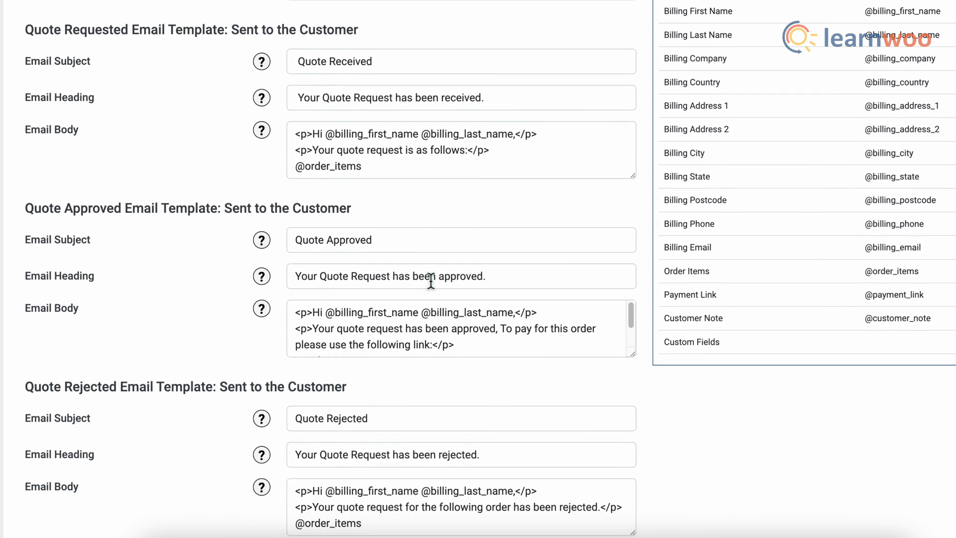
scroll(431, 279, "up", 6)
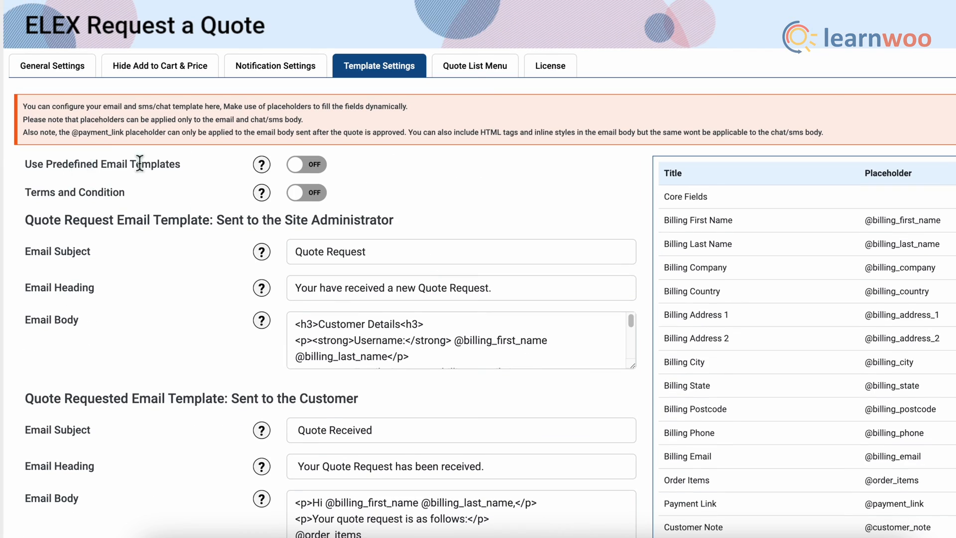
Enable Use Predefined Email Templates, keep the Non Logo Template selected, and save the template settings.
left_click(300, 172)
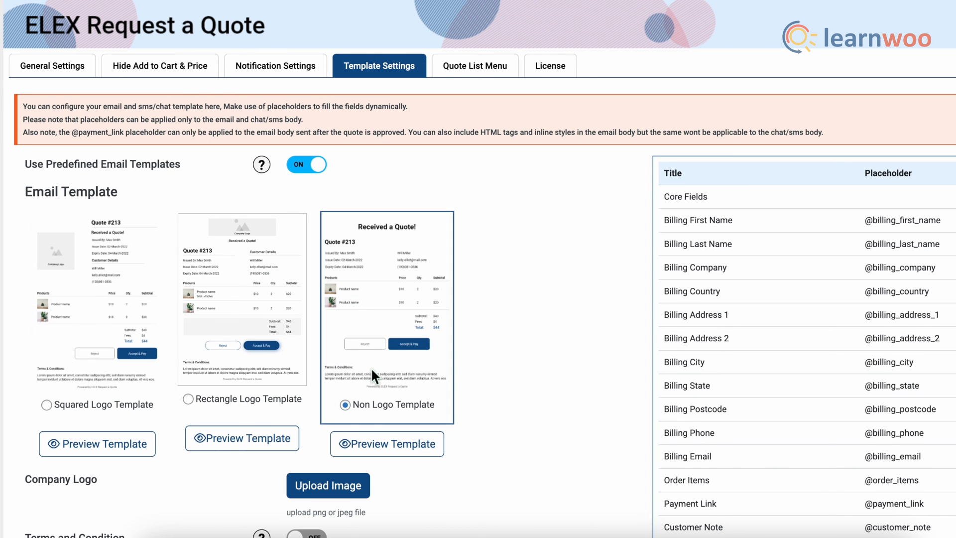
scroll(374, 369, "down", 3)
scroll(373, 369, "down", 10)
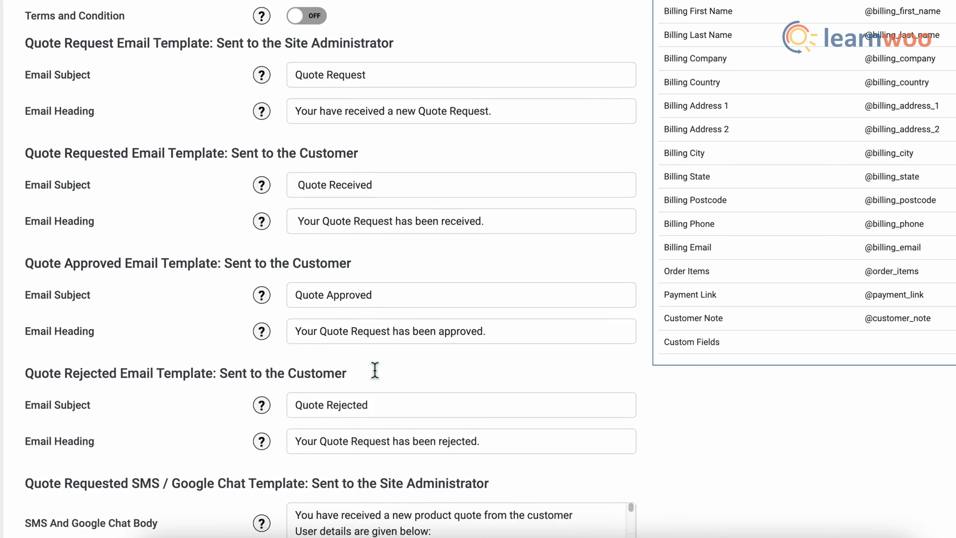
left_click(67, 461)
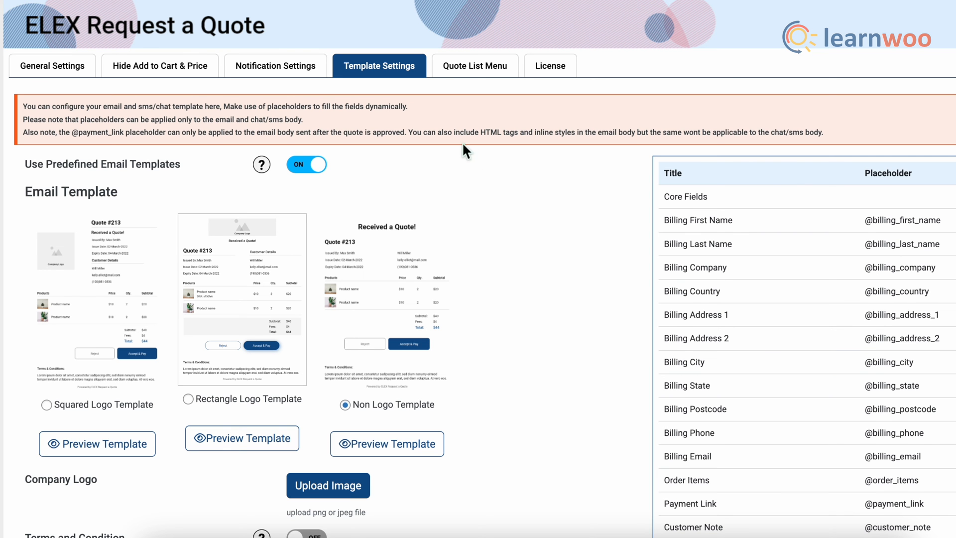
In the Quote List Menu settings, enable Show Quote List Icon and set its hover colour to #363535.
left_click(476, 74)
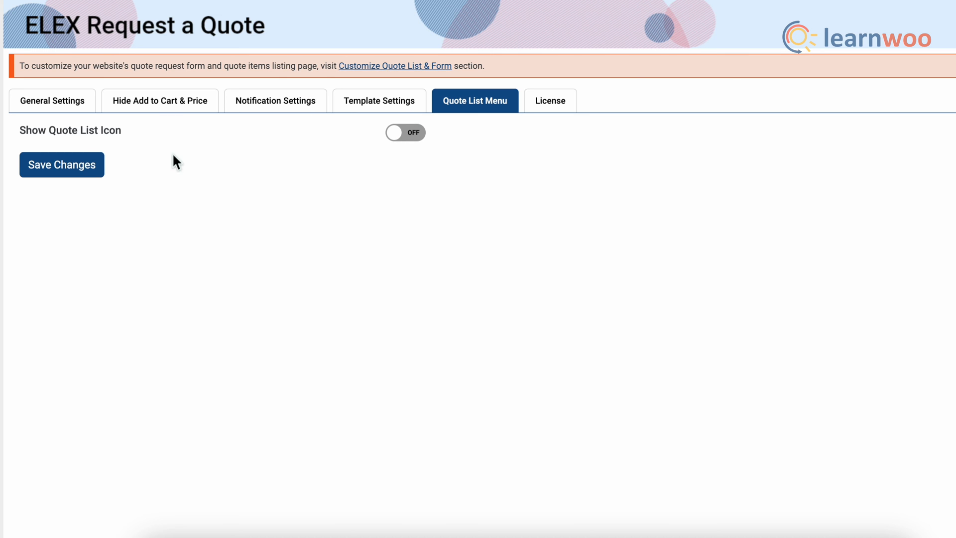
left_click(406, 139)
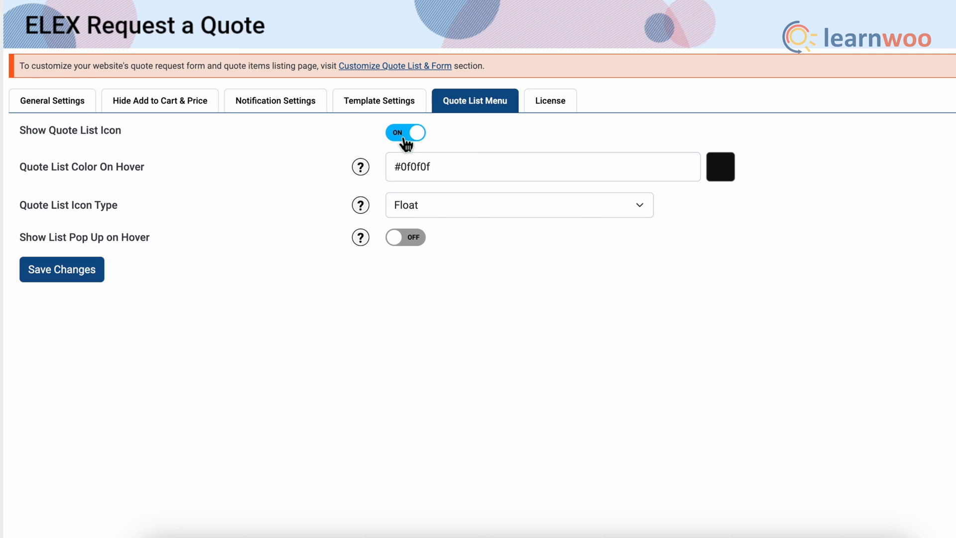
left_click(728, 178)
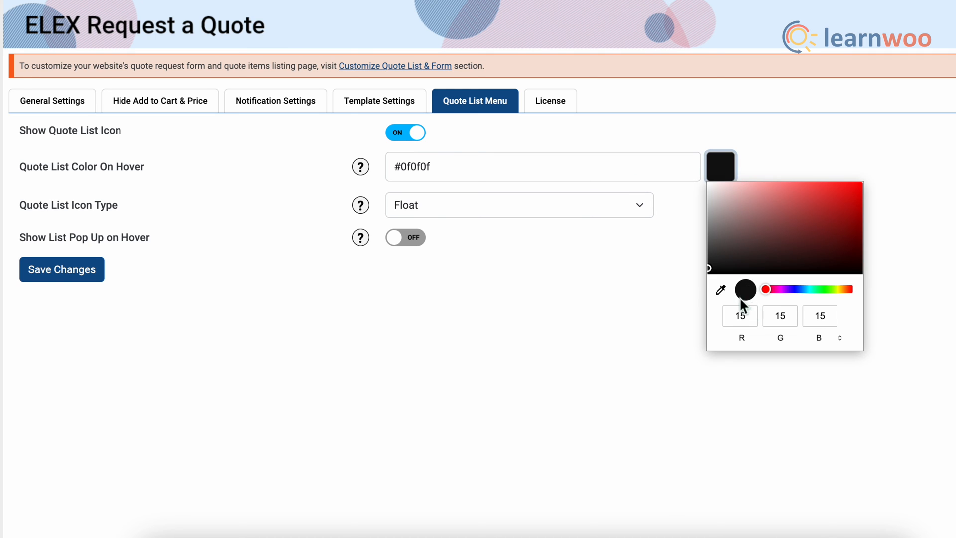
left_click_drag(709, 266, 710, 255)
left_click(596, 271)
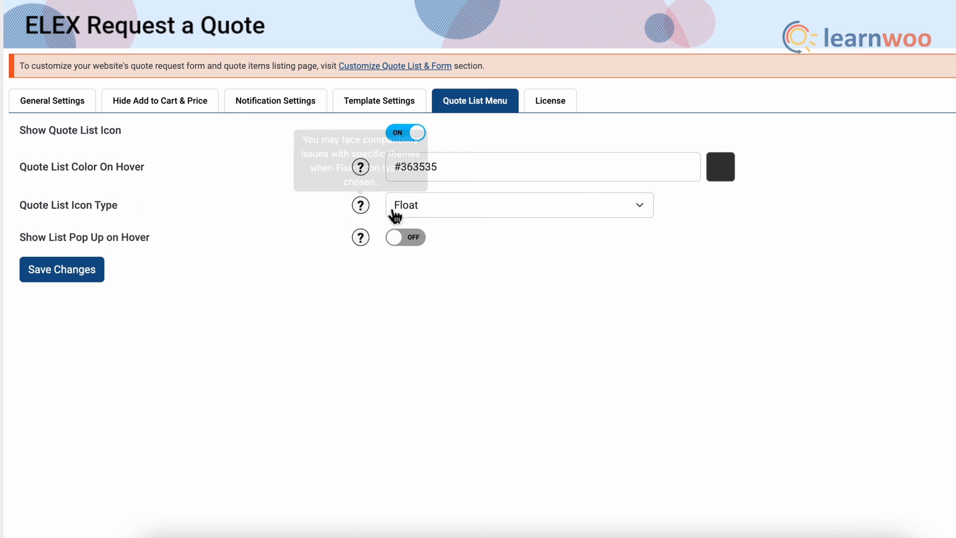
Set the quote list icon type to Fixed and show the button label next to the icon, keeping the text "Quote List".
left_click(424, 212)
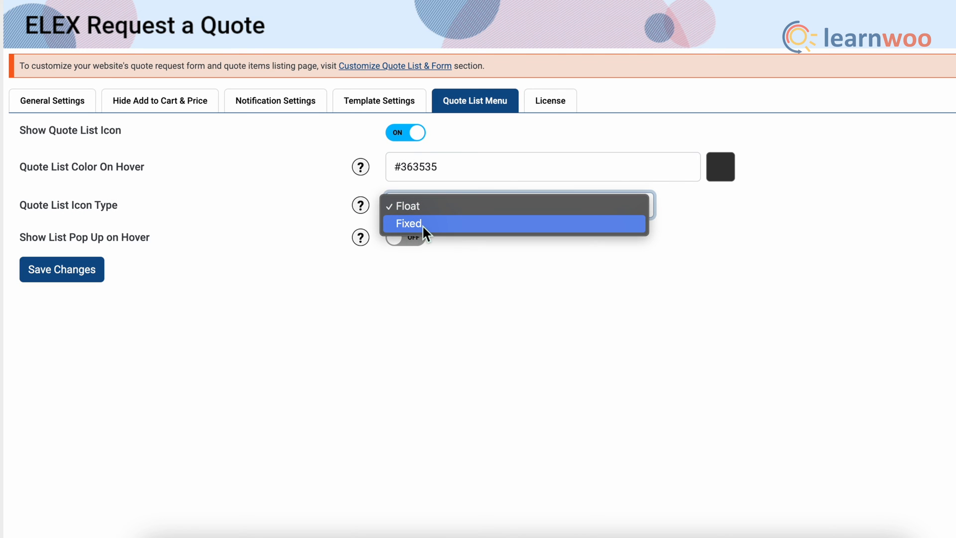
left_click(423, 226)
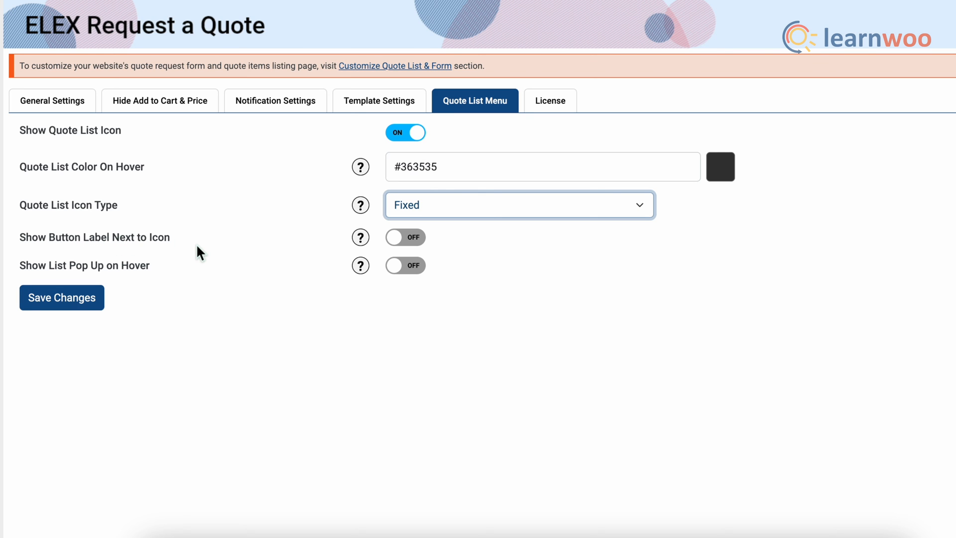
left_click(405, 248)
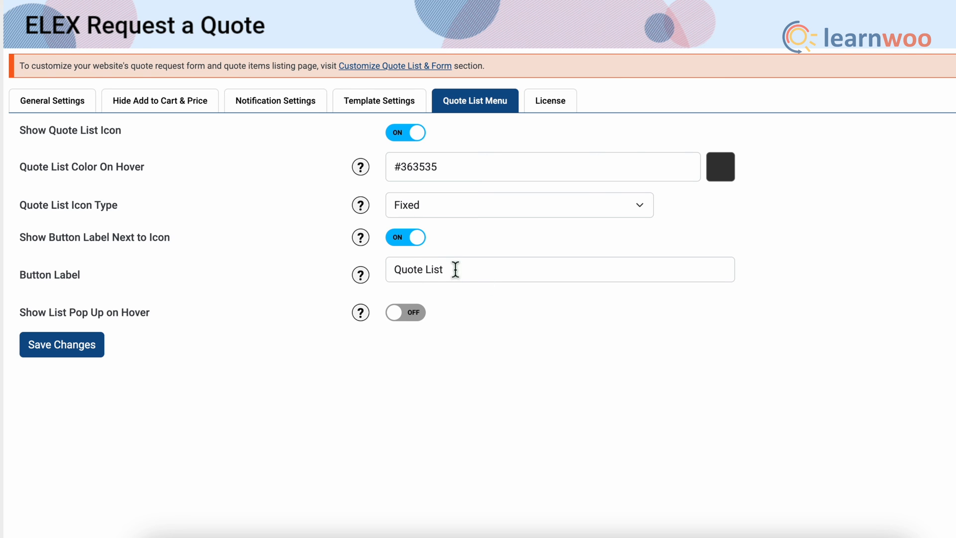
left_click_drag(458, 273, 390, 273)
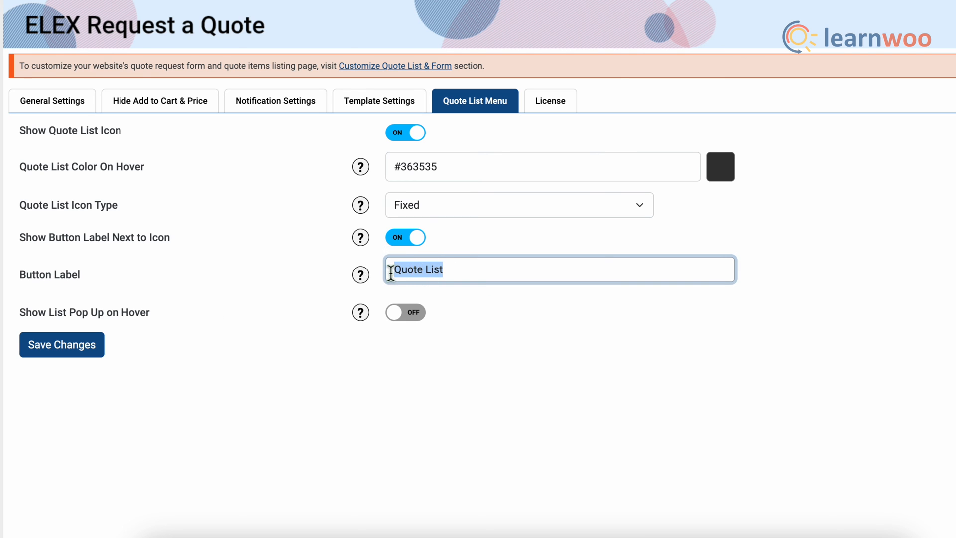
mouse_move(377, 284)
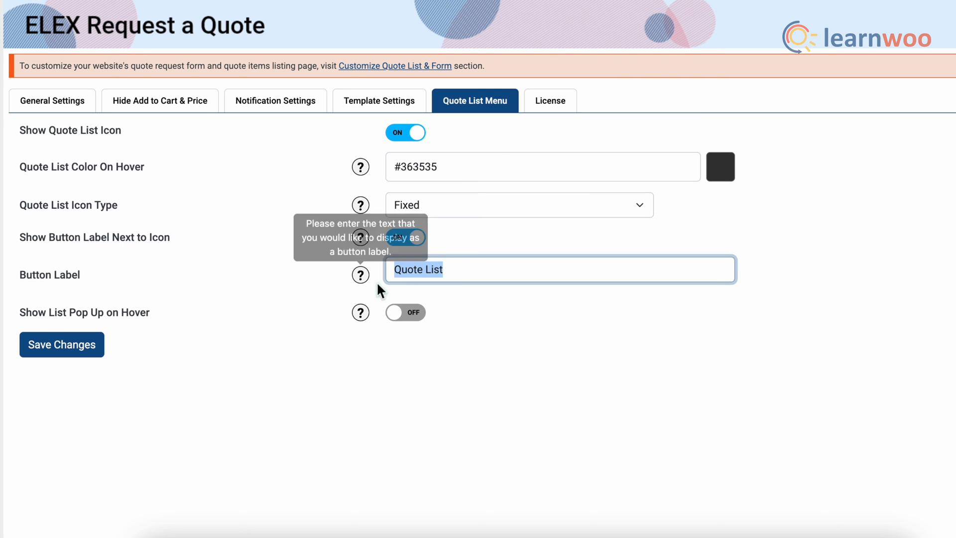
left_click(449, 273)
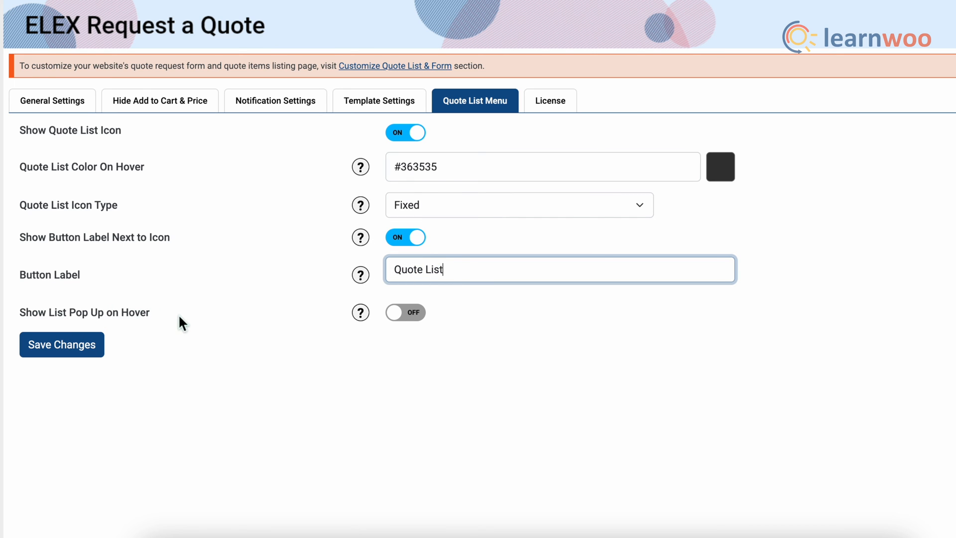
Enable Show List Pop Up on Hover and save the Quote List Menu settings.
left_click(401, 324)
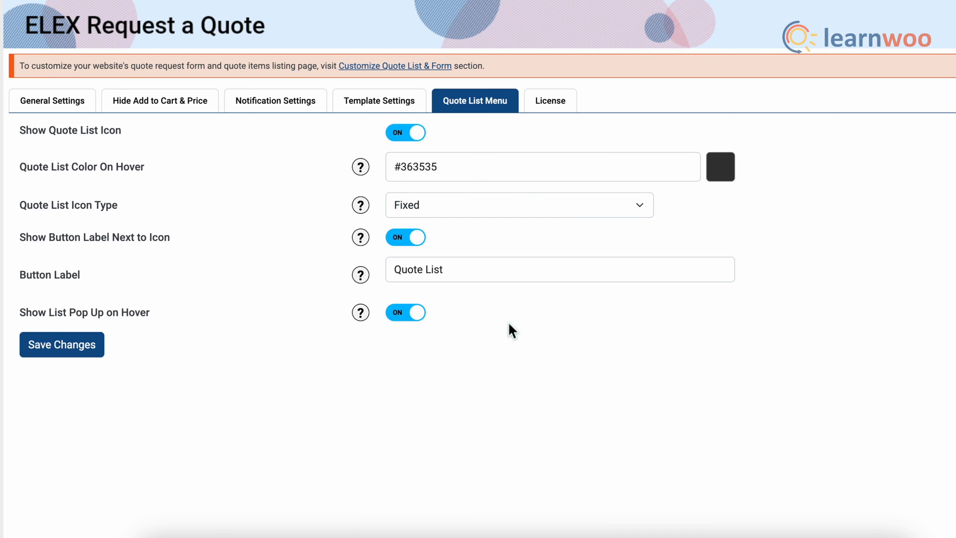
left_click(56, 357)
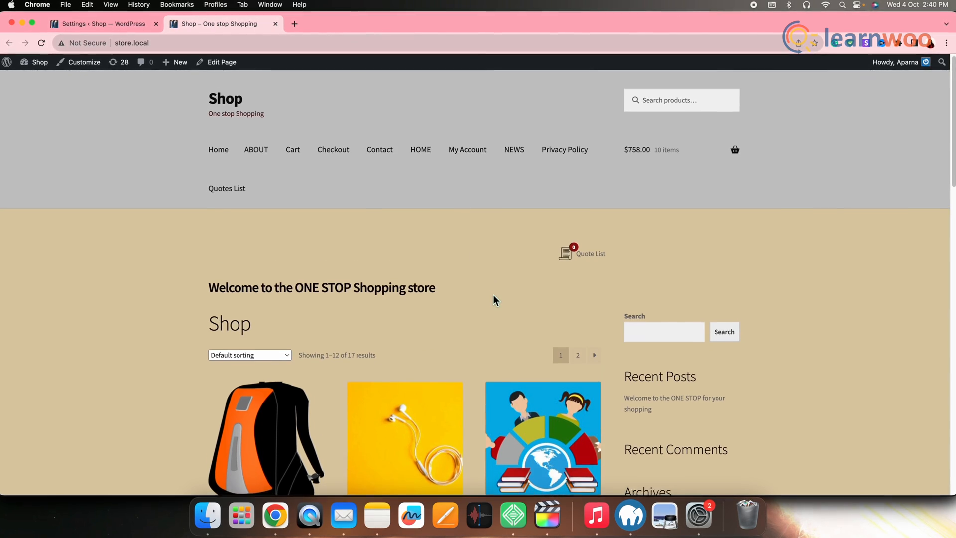
Look through the products on the storefront's shop page to check their Add to Quote buttons.
scroll(493, 296, "down", 3)
scroll(492, 295, "down", 5)
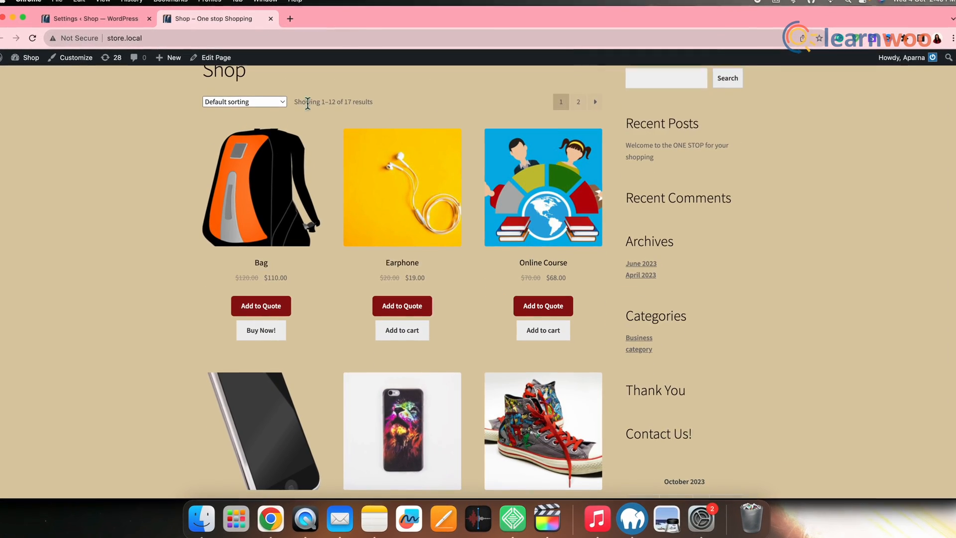
scroll(439, 399, "down", 3)
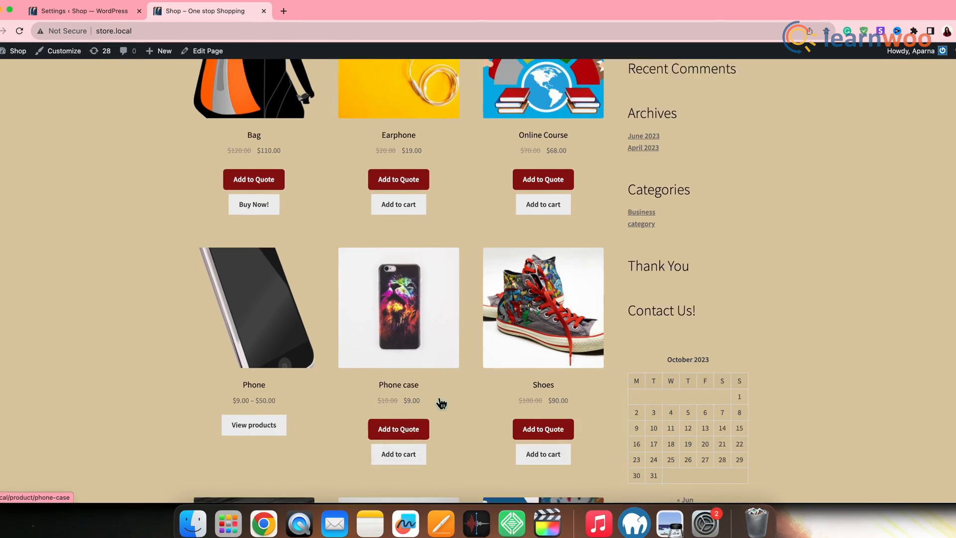
Open the Earphone product page from the shop page and check its Add to Quote button and the Quote List icon.
scroll(439, 402, "down", 2)
scroll(435, 400, "up", 5)
left_click(400, 244)
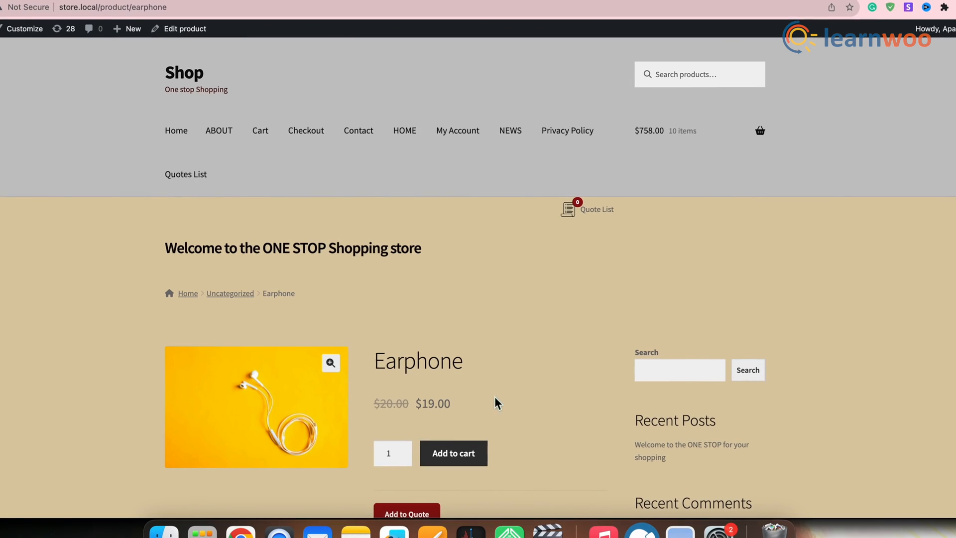
scroll(434, 329, "down", 5)
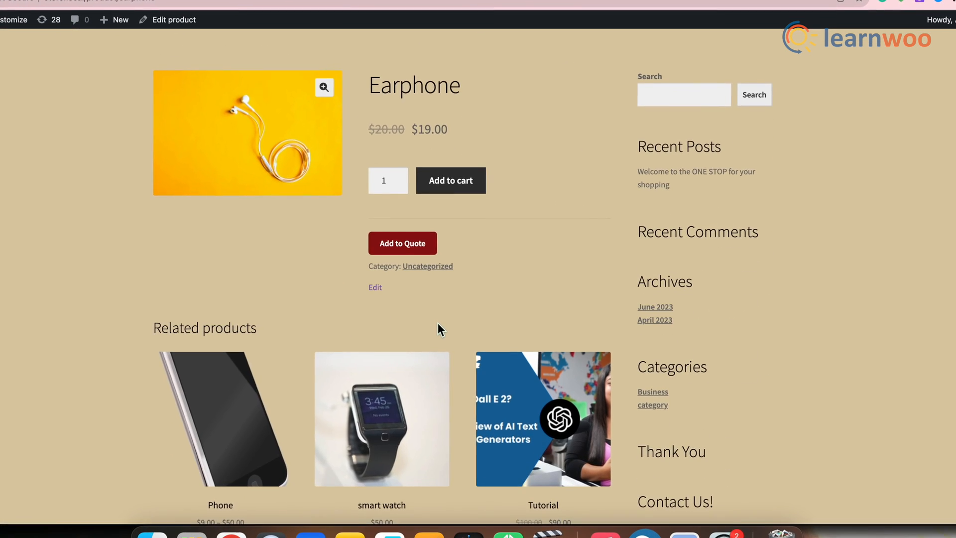
scroll(437, 323, "up", 3)
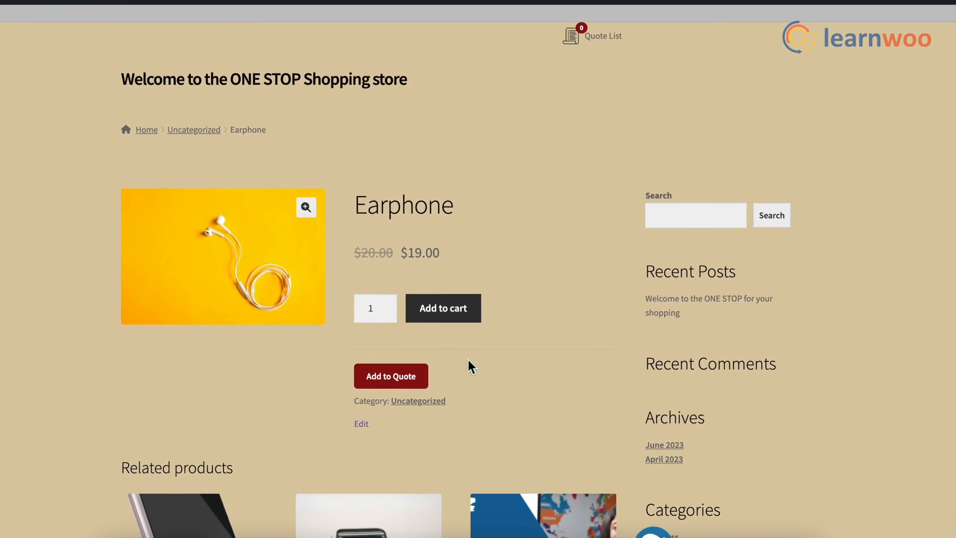
scroll(468, 361, "up", 2)
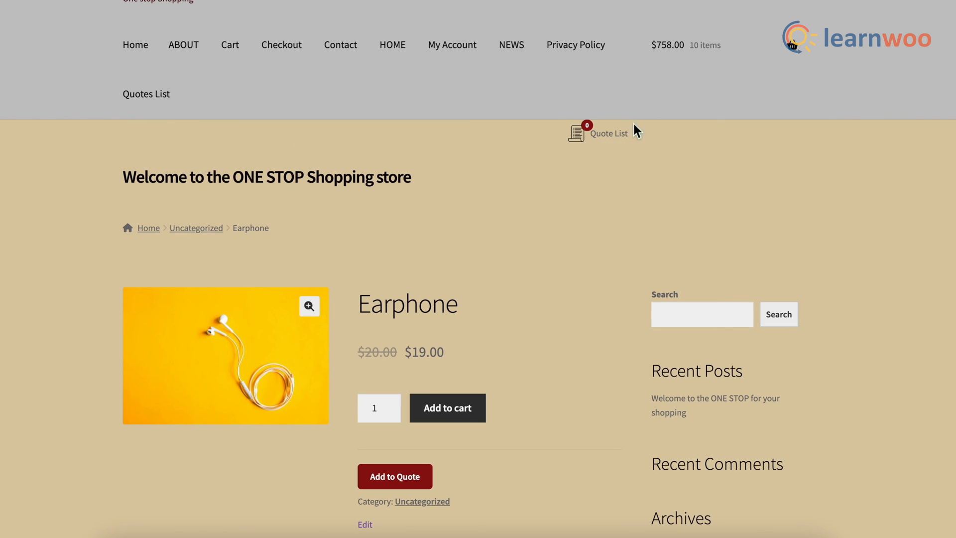
Preview the Quote List icon's pop-up and add the Earphone to the quote list.
mouse_move(616, 141)
mouse_move(579, 133)
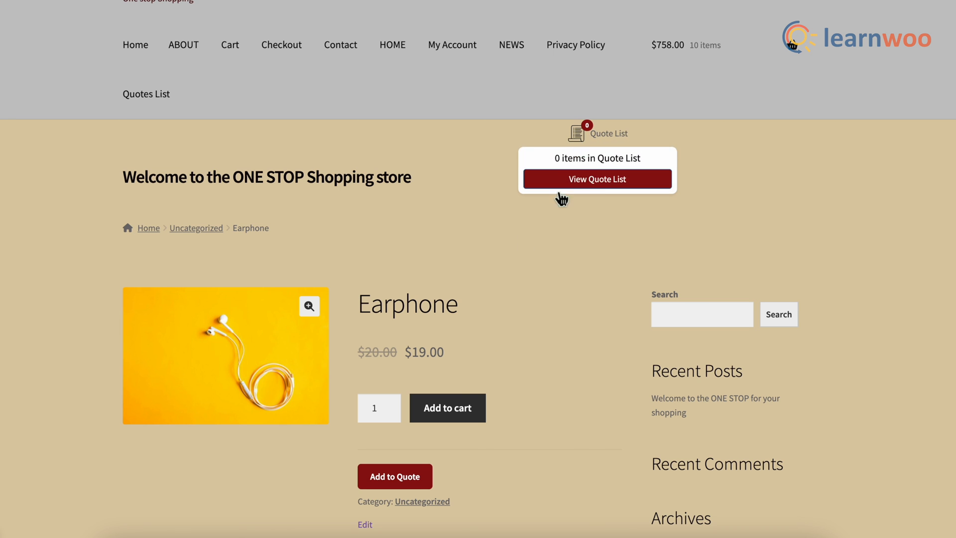
left_click(392, 481)
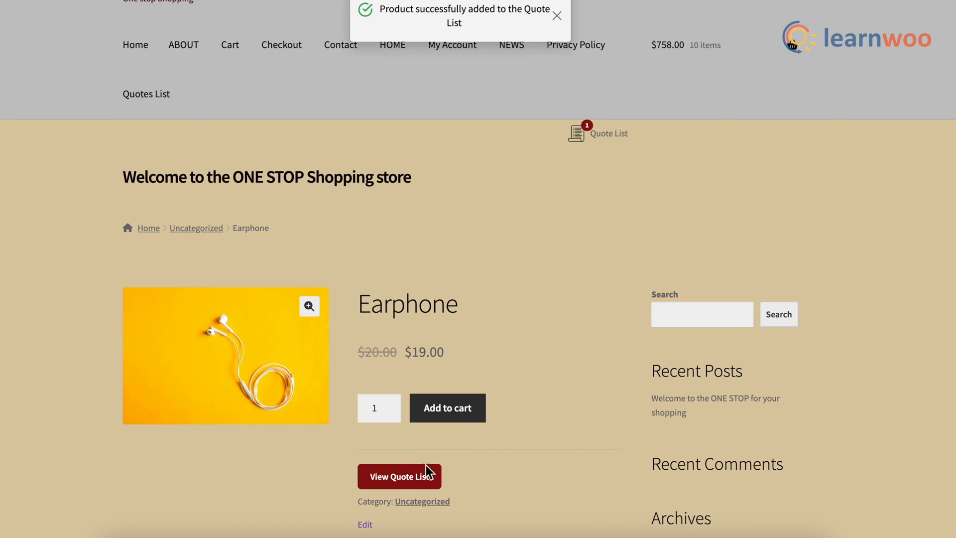
Open the full quote list from the Quote List icon's pop-up and review its items and the Quote Request Form fields.
mouse_move(595, 132)
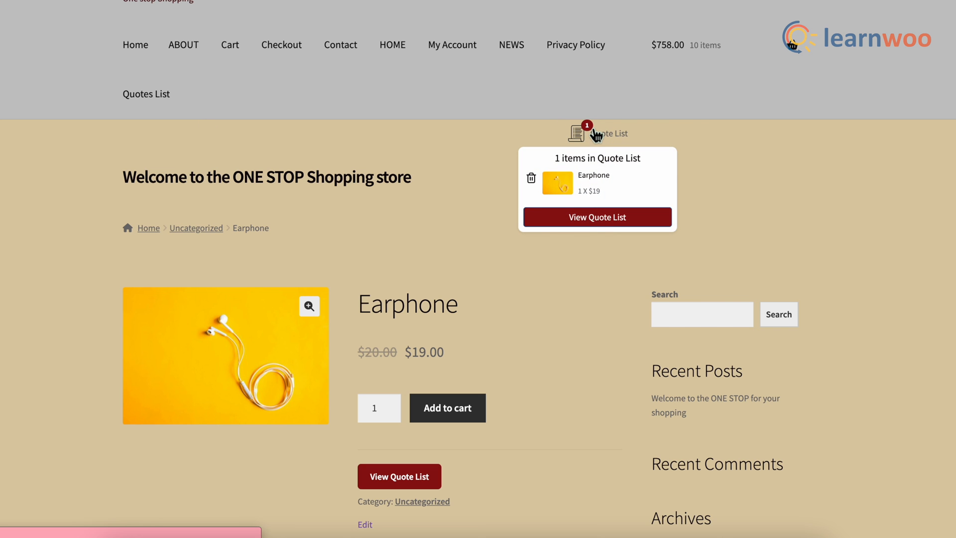
left_click(596, 225)
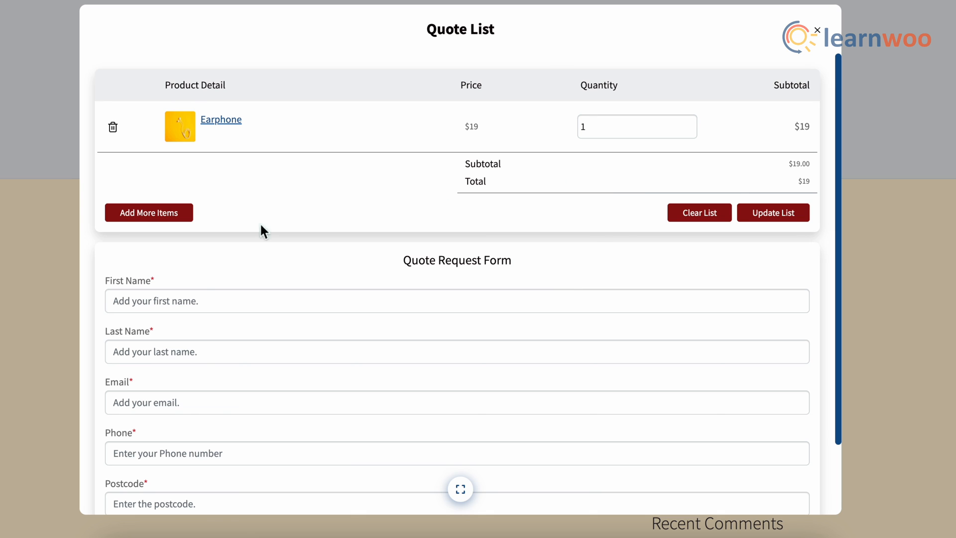
scroll(559, 347, "down", 2)
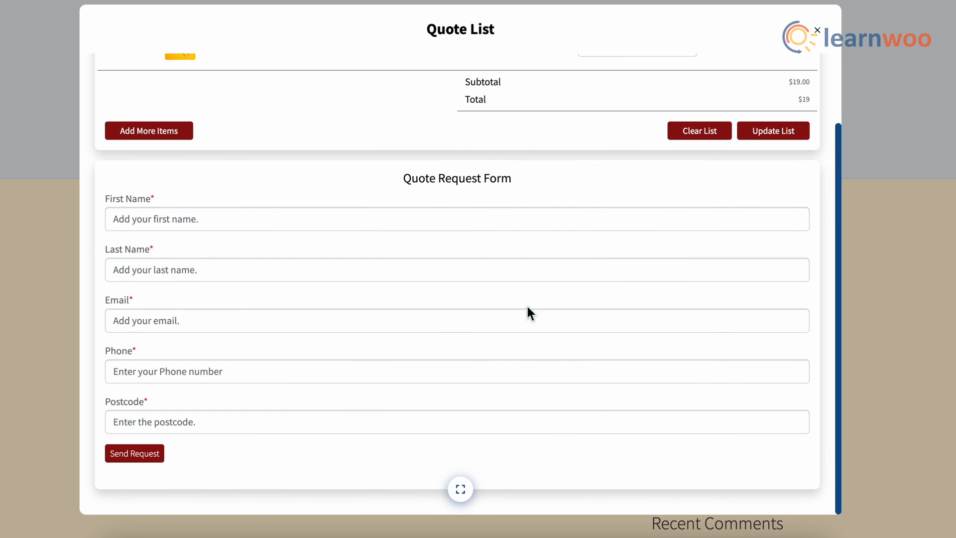
scroll(526, 343, "up", 2)
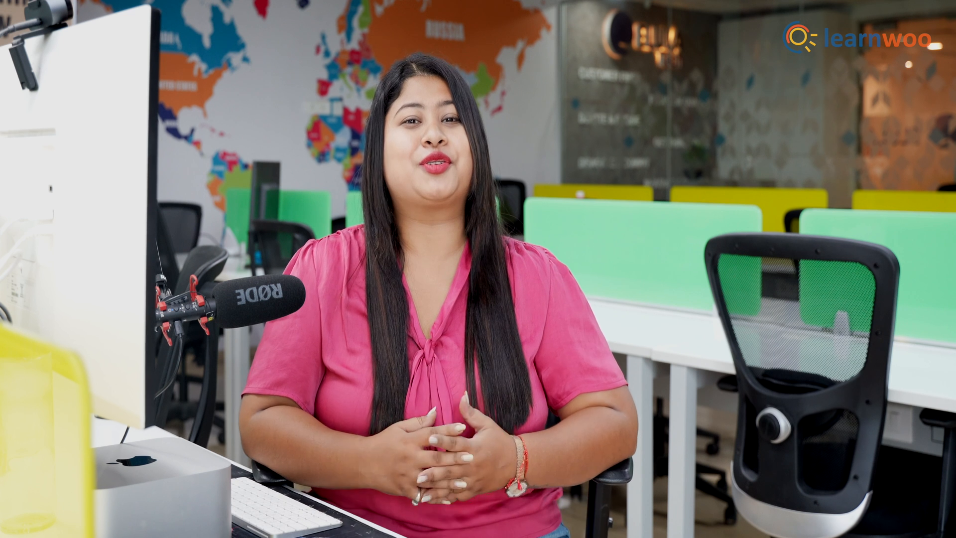